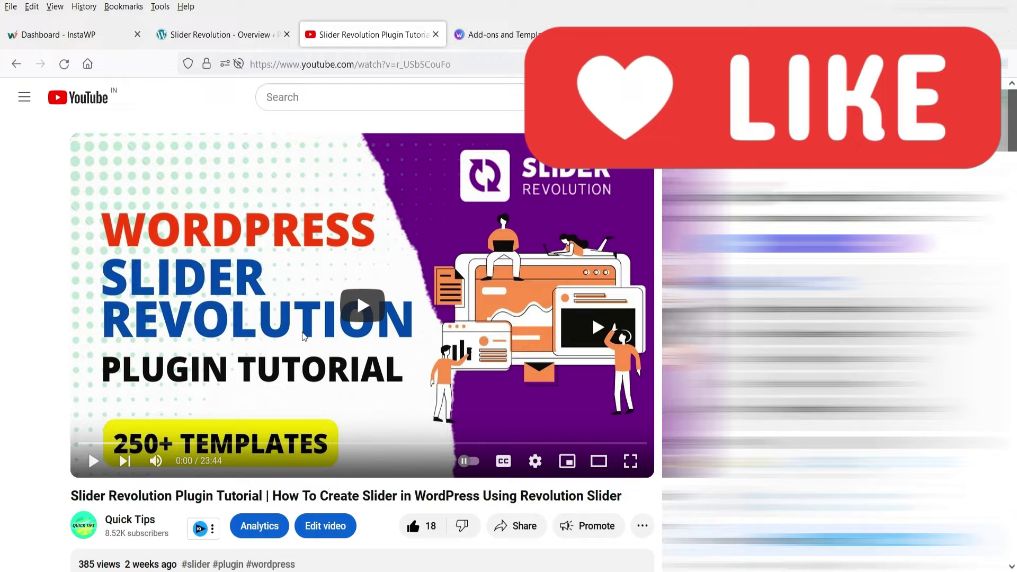
Browse the template gallery on the Slider Revolution examples page
{"action": "left_click", "coordinate": [670, 34]}
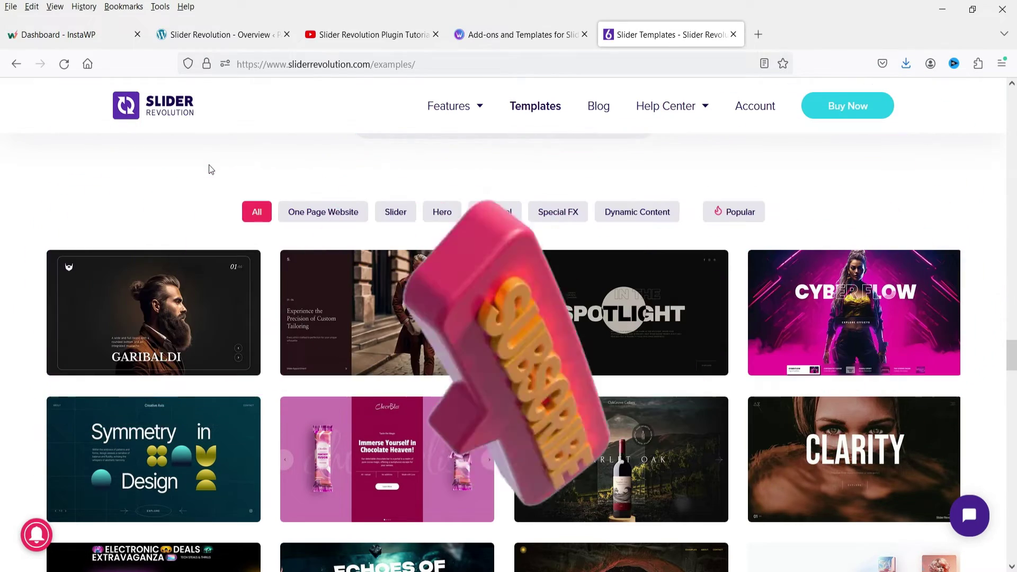
{"action": "scroll", "coordinate": [80, 246], "scroll_direction": "down", "scroll_amount": 6}
{"action": "scroll", "coordinate": [82, 264], "scroll_direction": "up", "scroll_amount": 8}
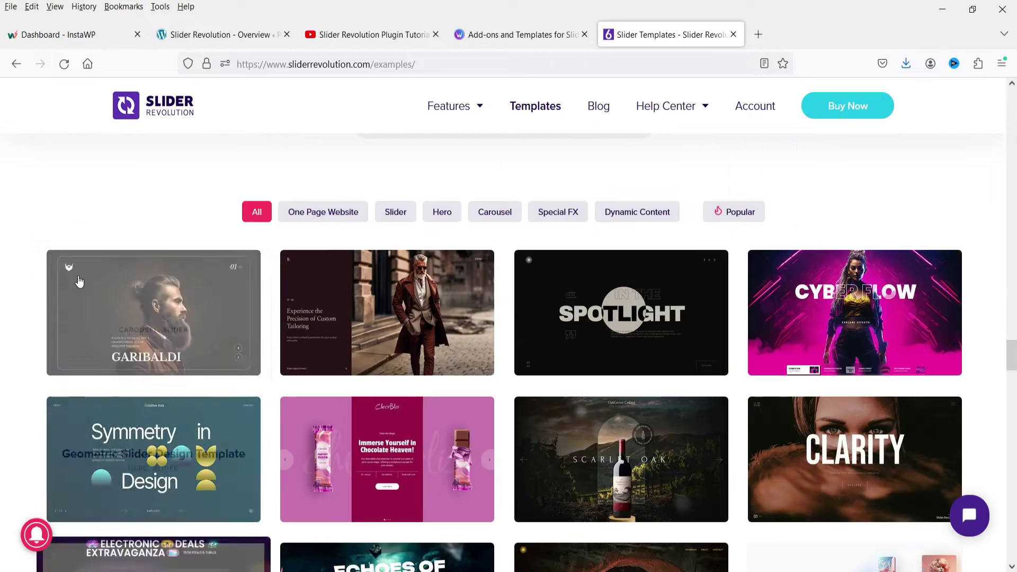
Try to add the Brewery Website Slider Template from page 3 of the module templates in the WordPress Slider Revolution plugin
{"action": "left_click", "coordinate": [223, 35]}
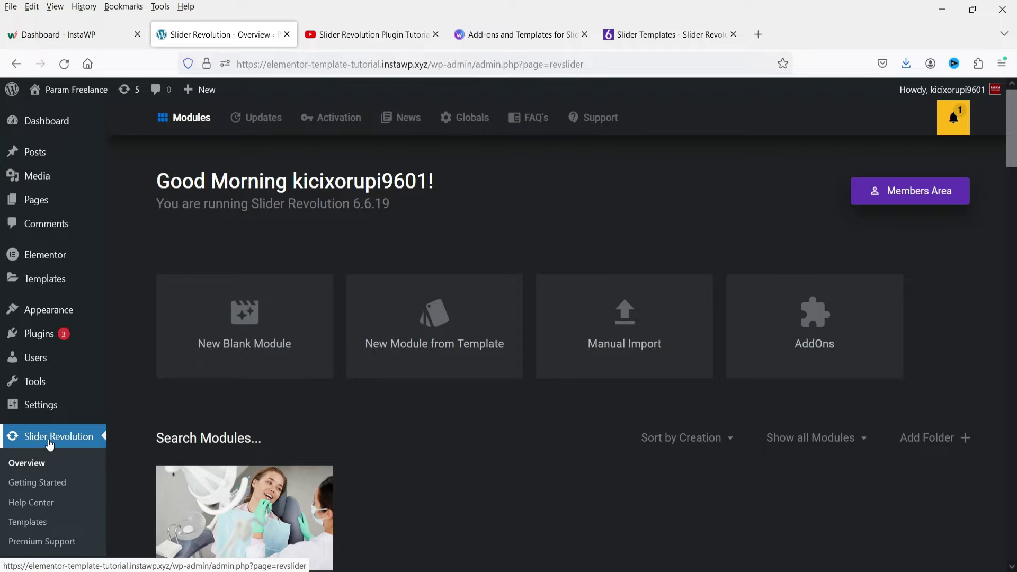
{"action": "left_click", "coordinate": [412, 333]}
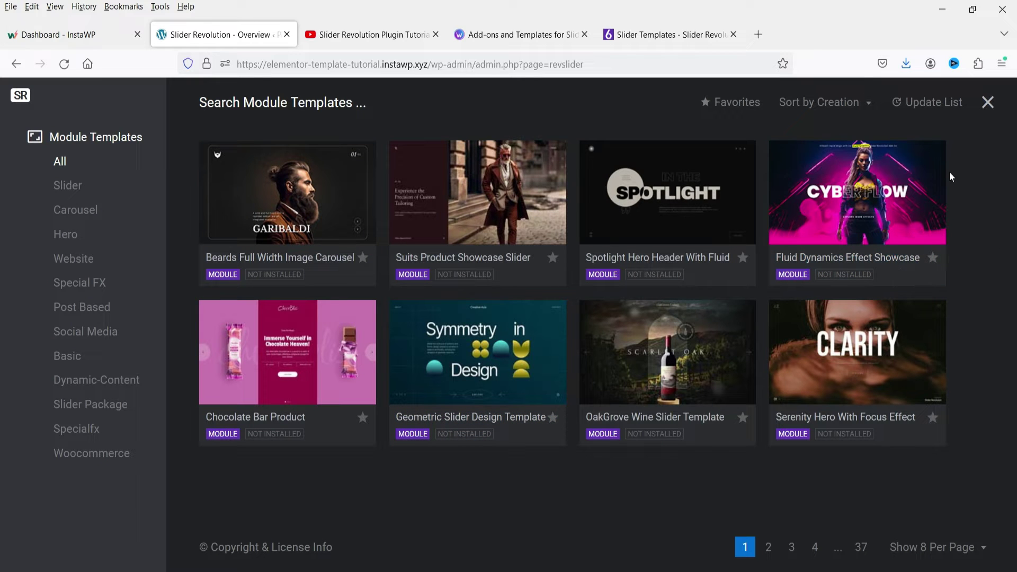
{"action": "left_click", "coordinate": [791, 546]}
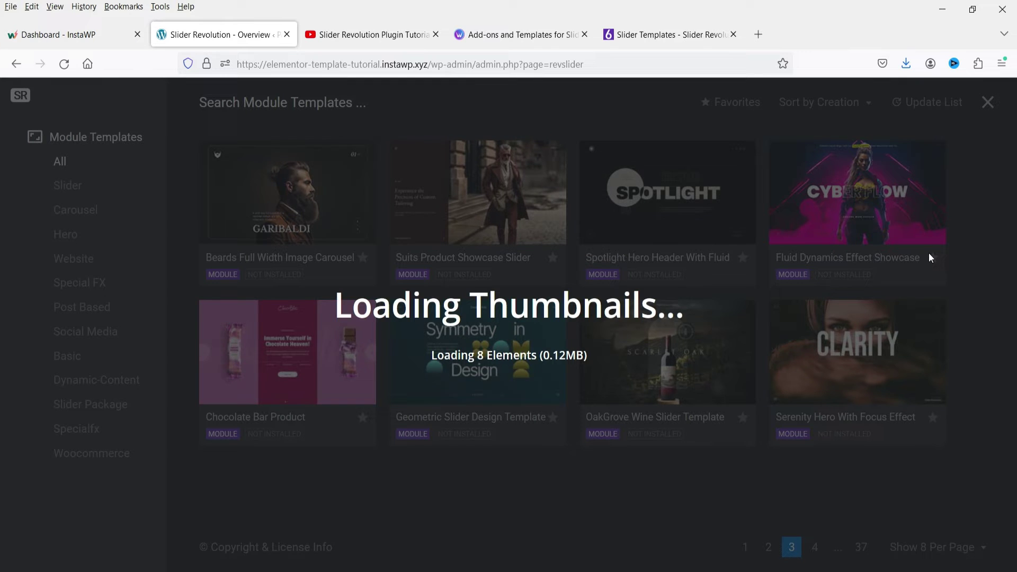
{"action": "mouse_move", "coordinate": [857, 206]}
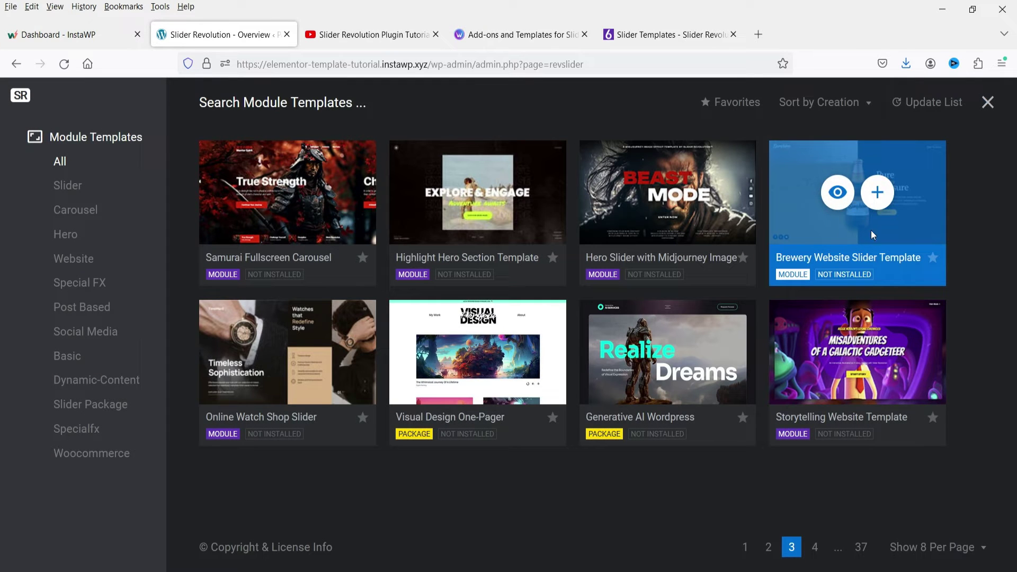
{"action": "left_click", "coordinate": [877, 192]}
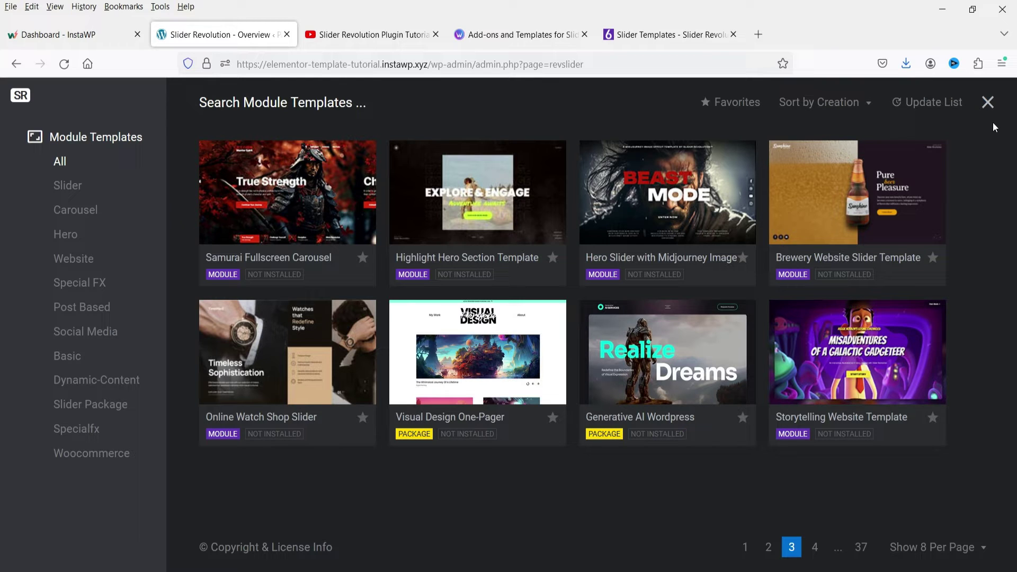
Review the Add-ons and Templates for Slider Revolution product page on WorldPressIT
{"action": "left_click", "coordinate": [489, 33]}
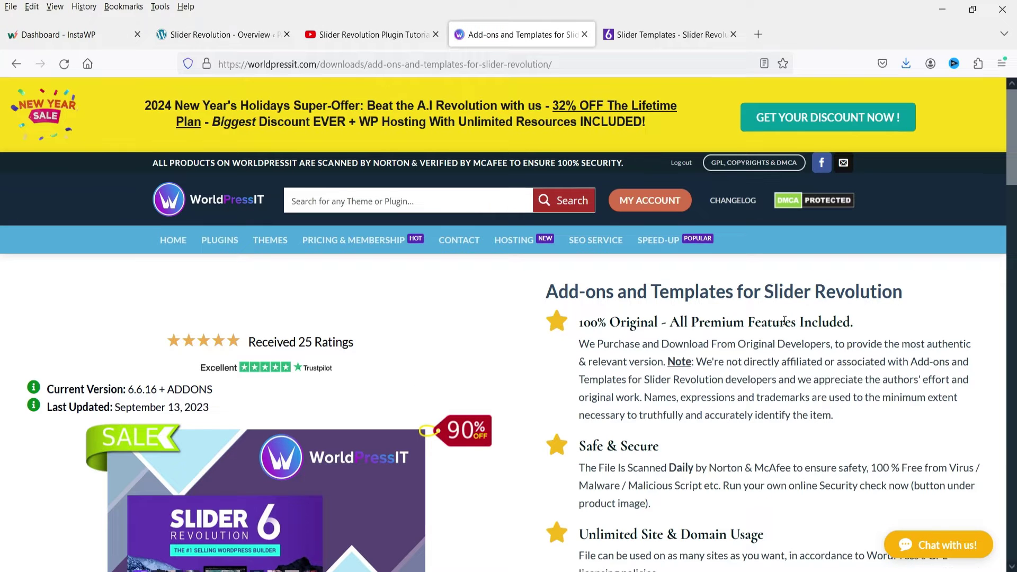
{"action": "scroll", "coordinate": [784, 320], "scroll_direction": "down", "scroll_amount": 2}
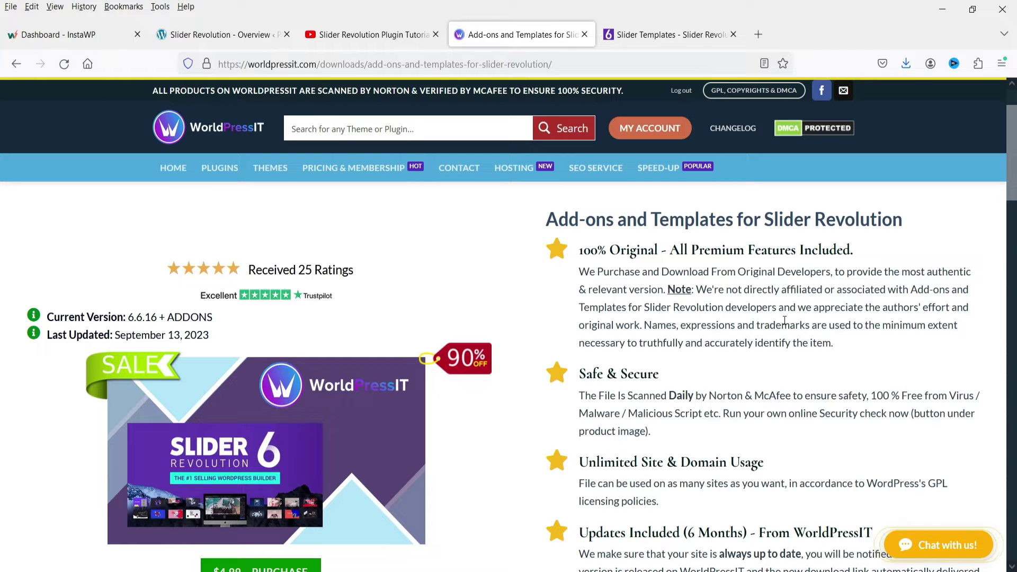
{"action": "scroll", "coordinate": [760, 320], "scroll_direction": "down", "scroll_amount": 1}
{"action": "scroll", "coordinate": [760, 318], "scroll_direction": "down", "scroll_amount": 3}
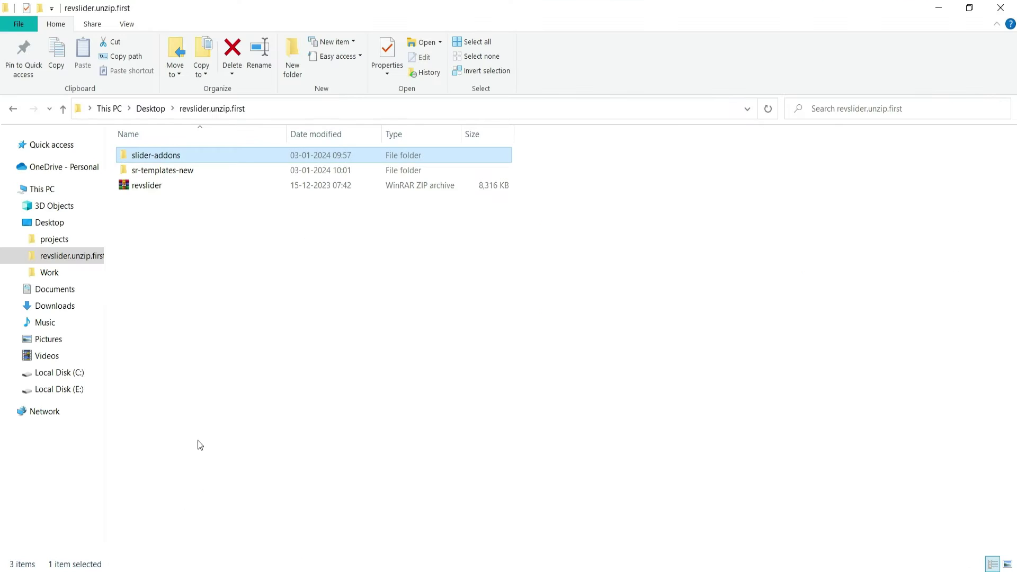
In File Explorer, look through the template packages in the nested sr-templates-new folder of revslider.unzip.first
{"action": "double_click", "coordinate": [197, 173]}
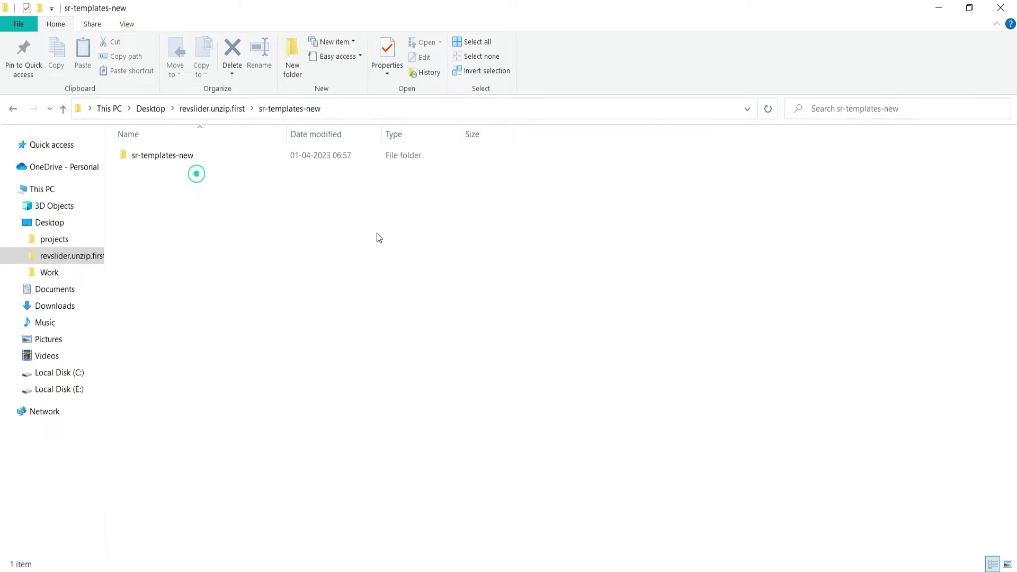
{"action": "double_click", "coordinate": [218, 159]}
{"action": "scroll", "coordinate": [752, 276], "scroll_direction": "down", "scroll_amount": 10}
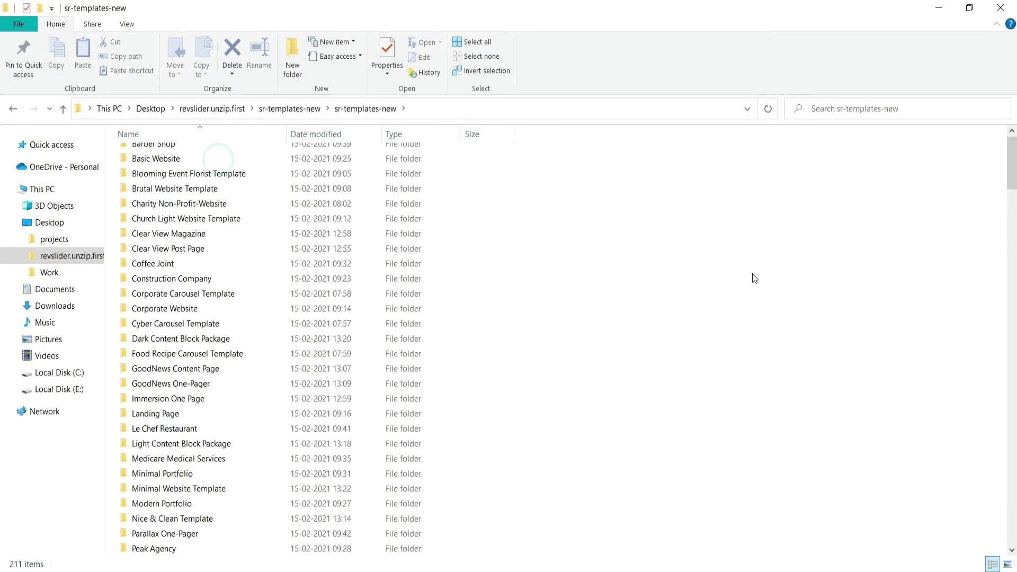
{"action": "scroll", "coordinate": [747, 281], "scroll_direction": "down", "scroll_amount": 12}
{"action": "scroll", "coordinate": [746, 280], "scroll_direction": "up", "scroll_amount": 20}
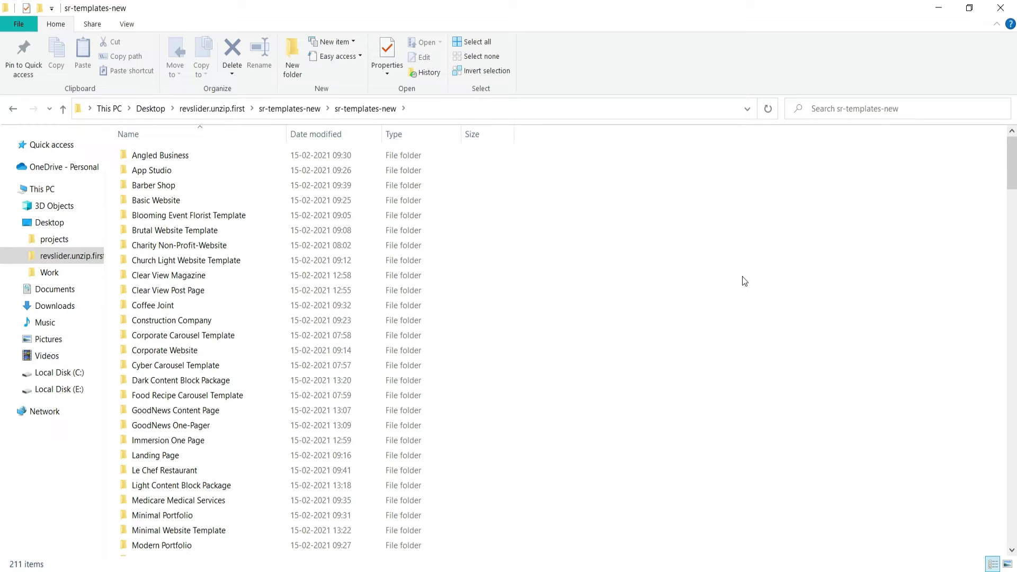
Look through the add-on archives in the slider-addons-unzip-first folder inside slider-addons
{"action": "left_click", "coordinate": [210, 107]}
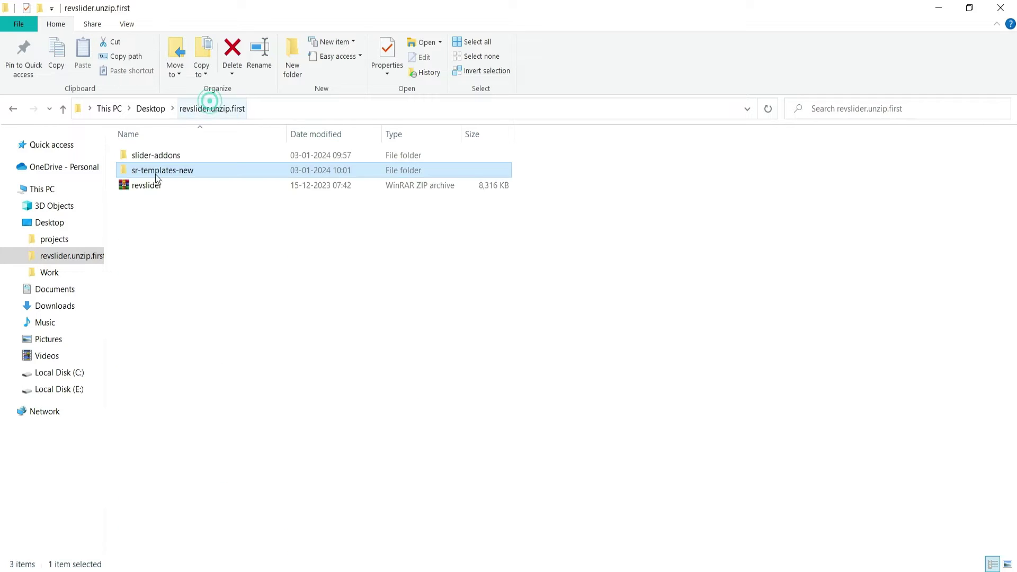
{"action": "double_click", "coordinate": [158, 156]}
{"action": "left_click", "coordinate": [158, 155]}
{"action": "double_click", "coordinate": [158, 156]}
{"action": "scroll", "coordinate": [809, 297], "scroll_direction": "down", "scroll_amount": 3}
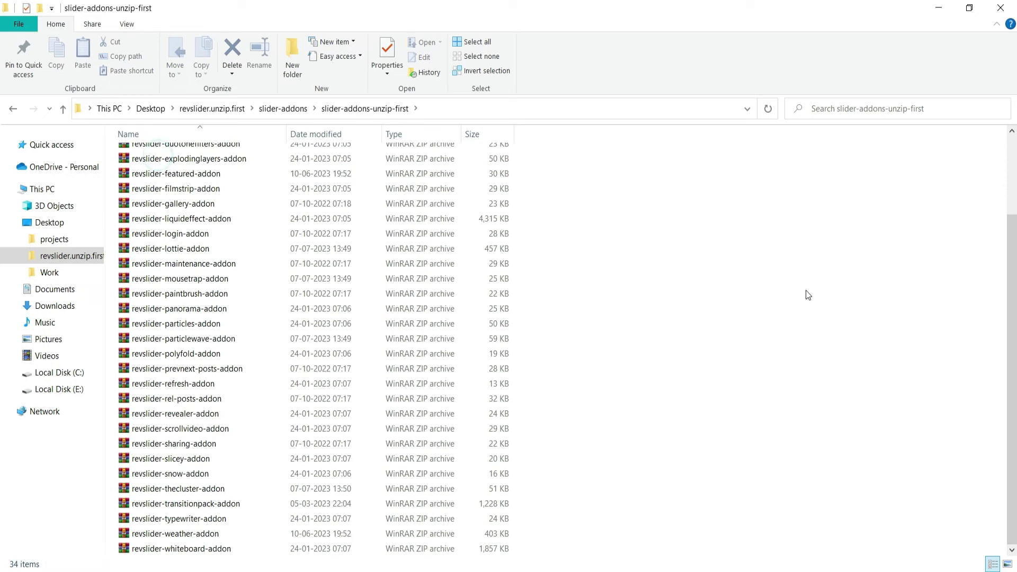
{"action": "scroll", "coordinate": [710, 327], "scroll_direction": "up", "scroll_amount": 3}
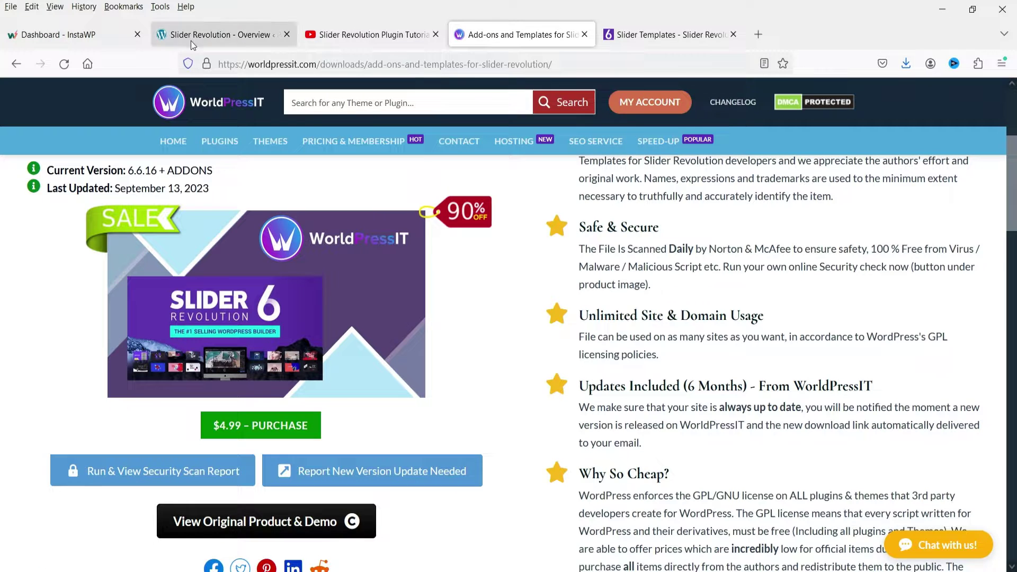
Close the template library in the WordPress Slider Revolution plugin and start a manual import with a file chosen from disk
{"action": "left_click", "coordinate": [191, 35]}
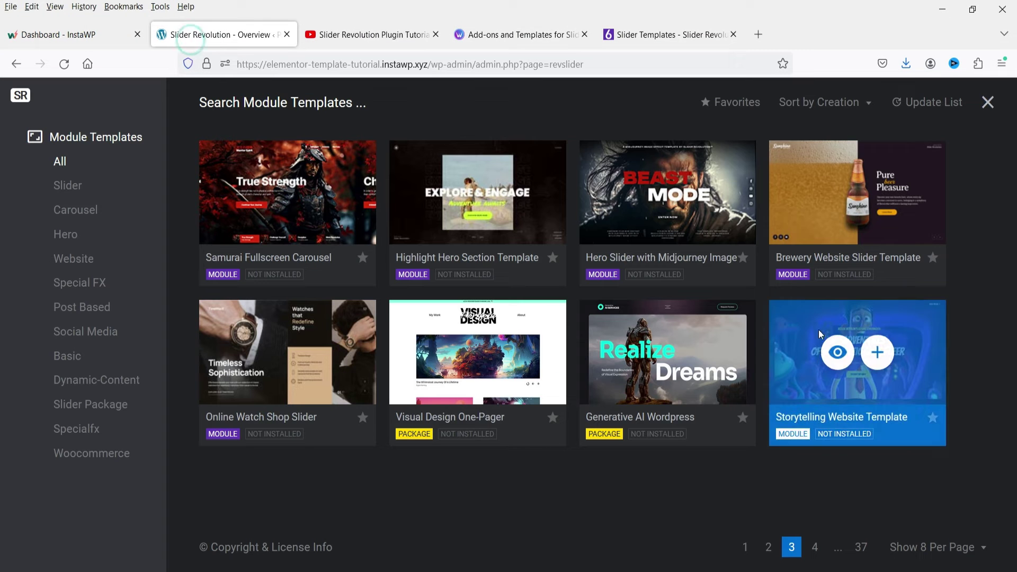
{"action": "left_click", "coordinate": [987, 103]}
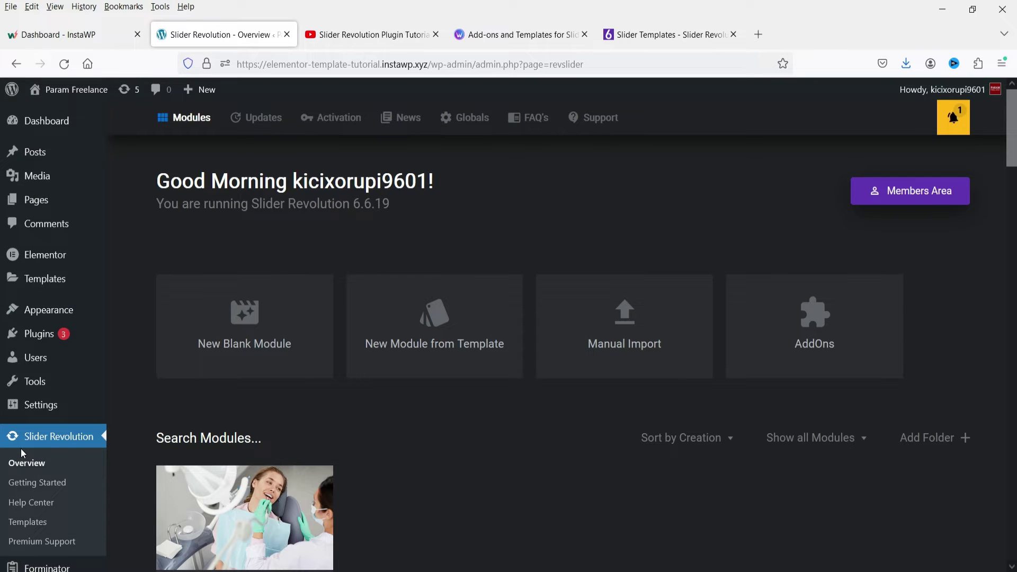
{"action": "left_click", "coordinate": [624, 339]}
{"action": "left_click", "coordinate": [623, 337]}
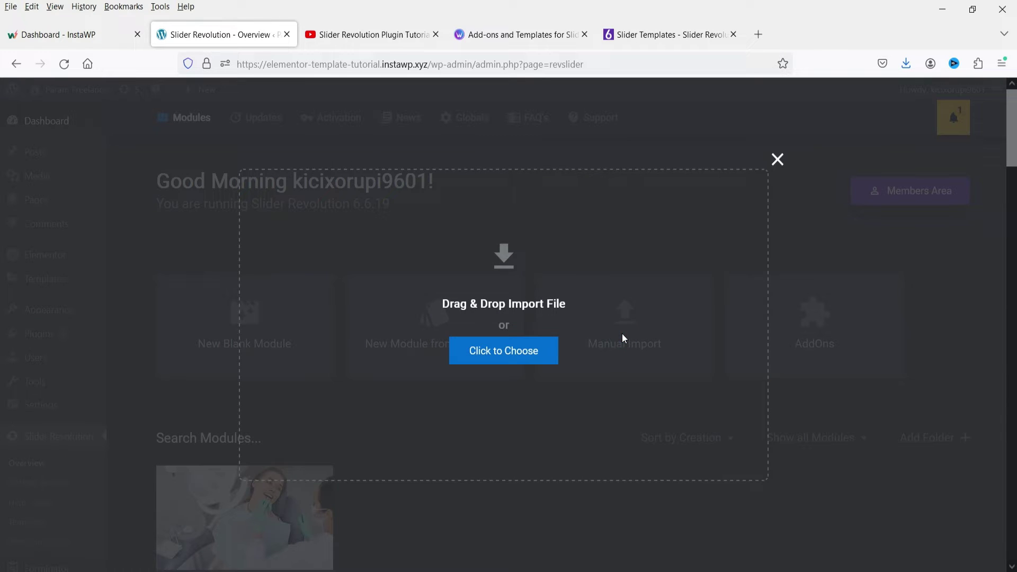
{"action": "left_click", "coordinate": [522, 354]}
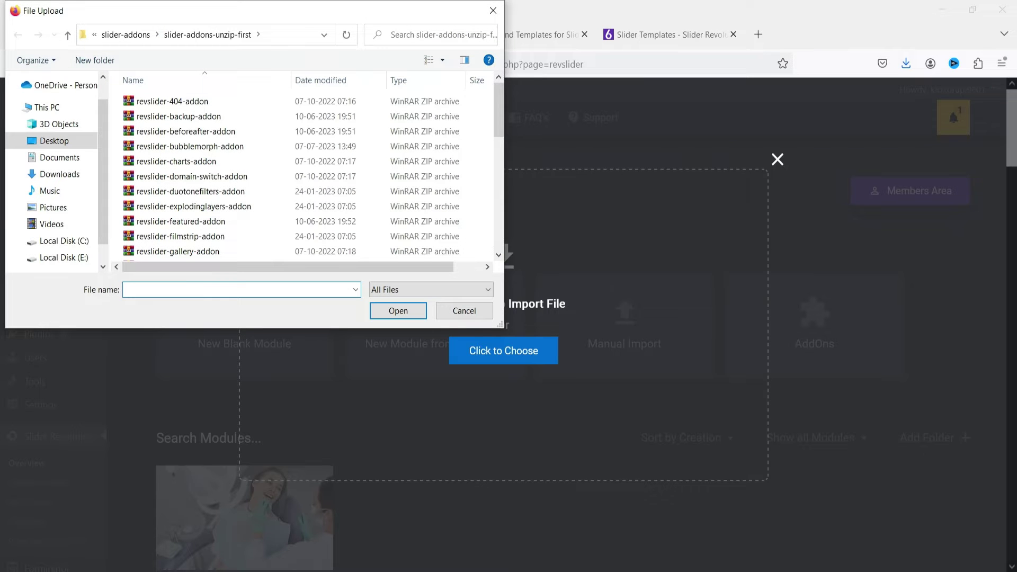
Import the 404-error-page archive from the nested sr-templates-new folder of revslider.unzip.first on the Desktop
{"action": "left_click", "coordinate": [53, 140]}
{"action": "double_click", "coordinate": [231, 132]}
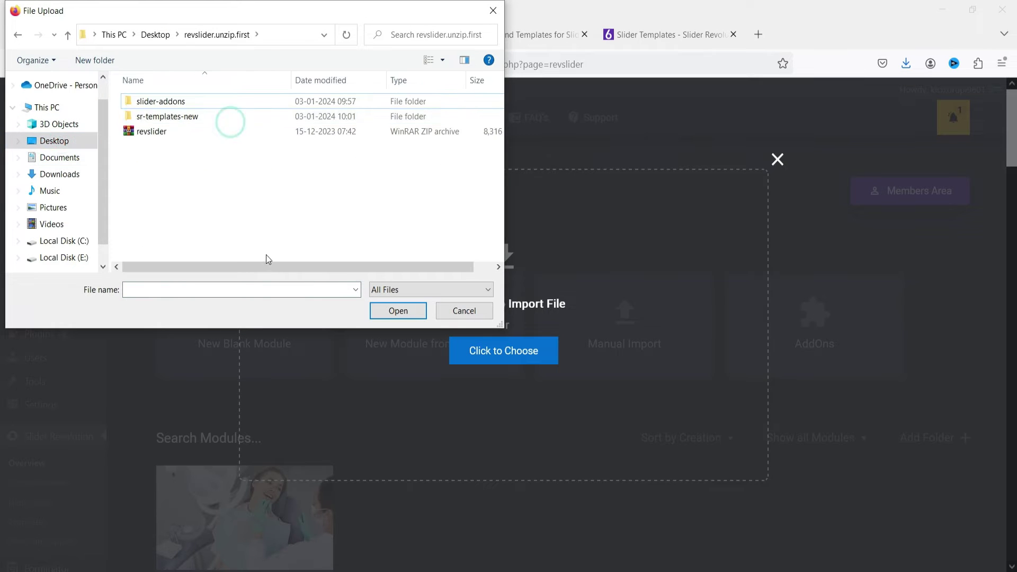
{"action": "double_click", "coordinate": [157, 118]}
{"action": "double_click", "coordinate": [155, 104]}
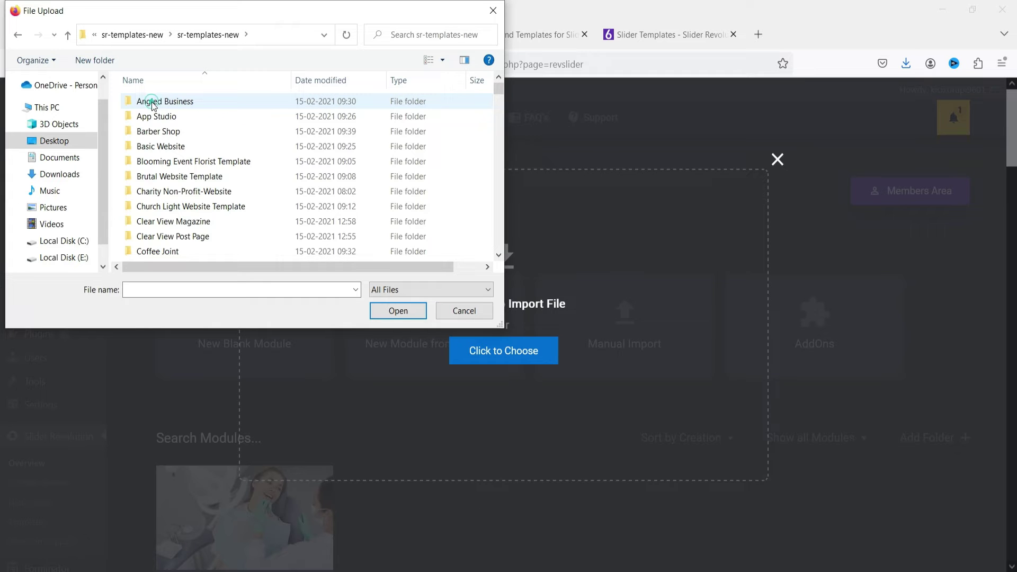
{"action": "scroll", "coordinate": [212, 153], "scroll_direction": "down", "scroll_amount": 4}
{"action": "scroll", "coordinate": [217, 162], "scroll_direction": "down", "scroll_amount": 10}
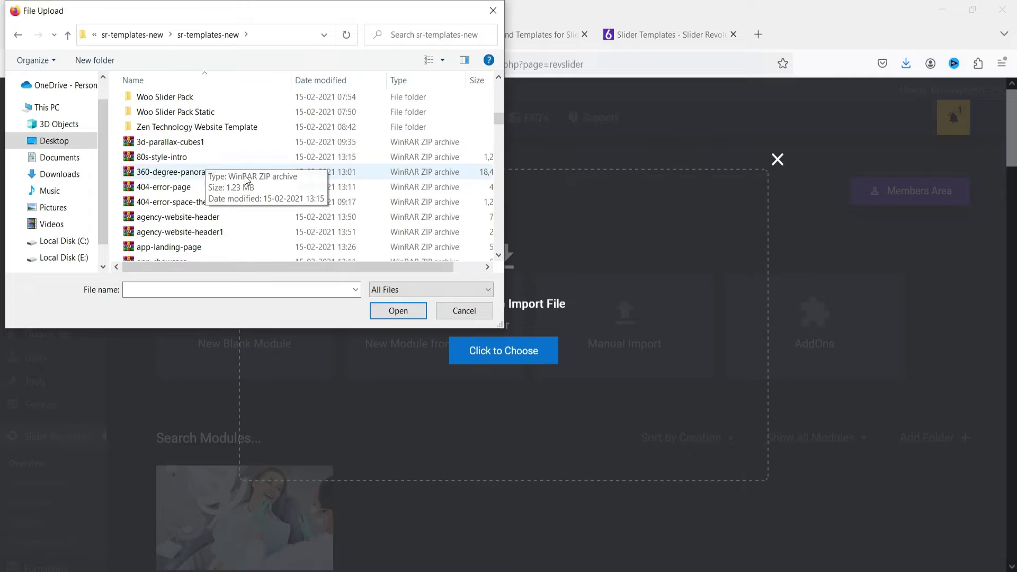
{"action": "double_click", "coordinate": [182, 190]}
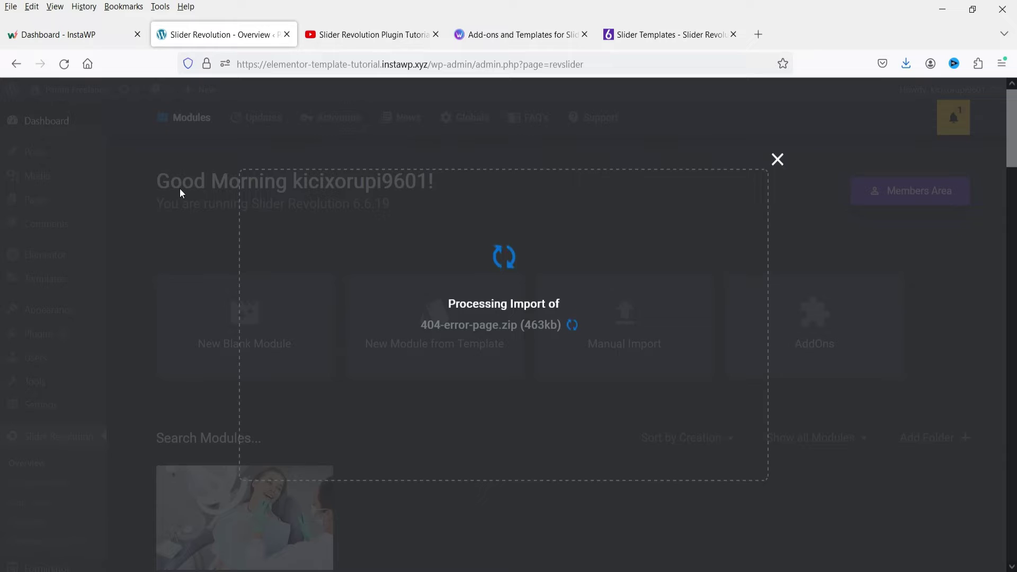
Preview the imported 404 Error Page module, and close the preview
{"action": "scroll", "coordinate": [634, 206], "scroll_direction": "down", "scroll_amount": 4}
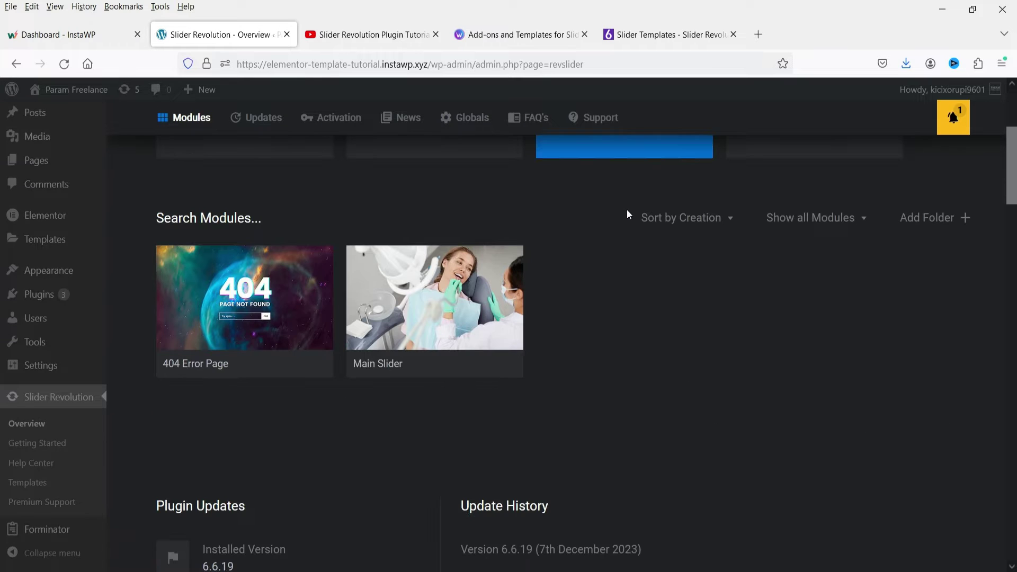
{"action": "mouse_move", "coordinate": [204, 299]}
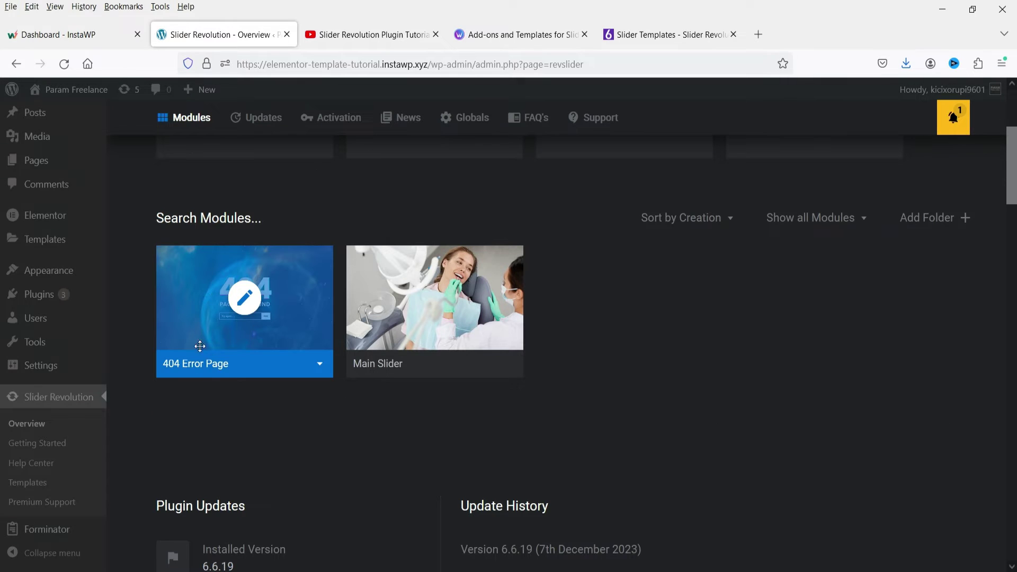
{"action": "left_click", "coordinate": [320, 365]}
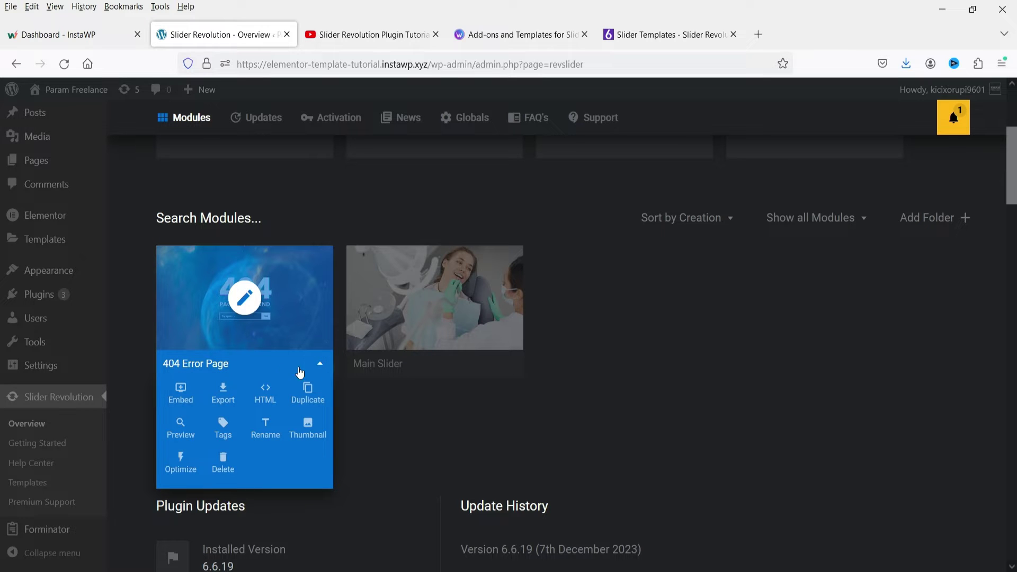
{"action": "left_click", "coordinate": [180, 427]}
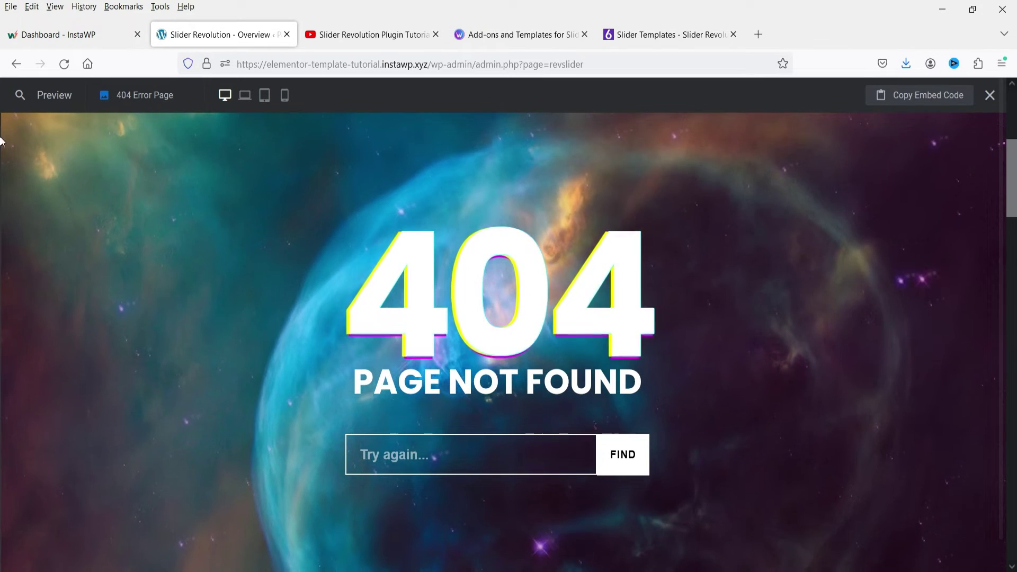
{"action": "key", "text": "Escape"}
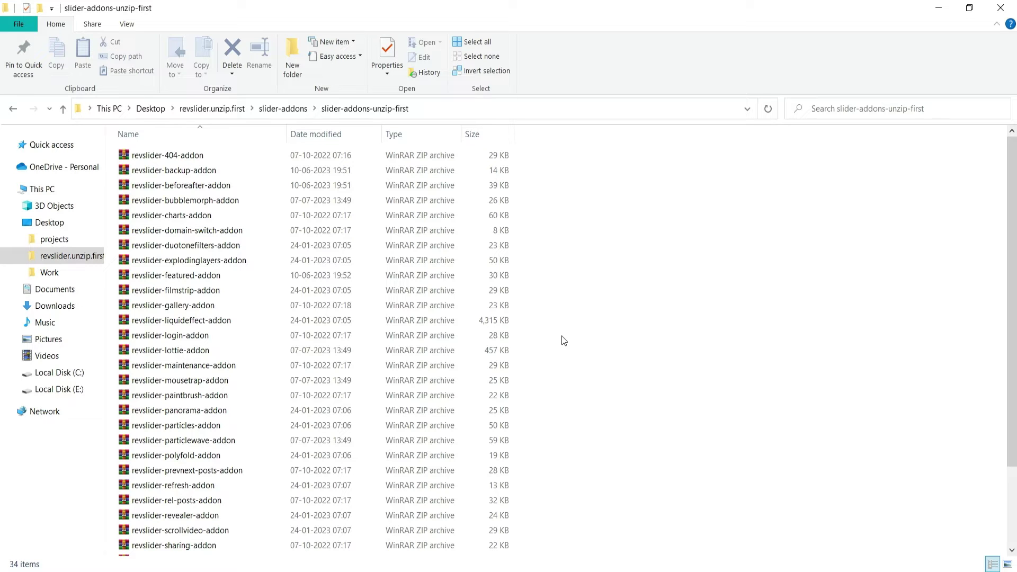
In File Explorer, look through the nested sr-templates-new folder for the bubble-morph template archive
{"action": "left_click", "coordinate": [212, 108]}
{"action": "double_click", "coordinate": [177, 172]}
{"action": "double_click", "coordinate": [161, 156]}
{"action": "scroll", "coordinate": [554, 281], "scroll_direction": "down", "scroll_amount": 5}
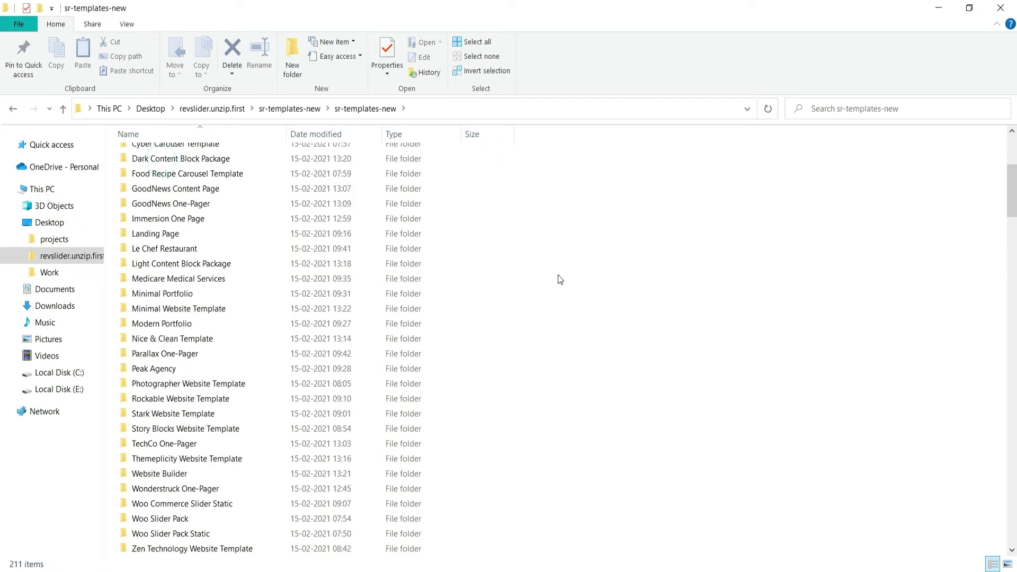
{"action": "scroll", "coordinate": [560, 280], "scroll_direction": "down", "scroll_amount": 9}
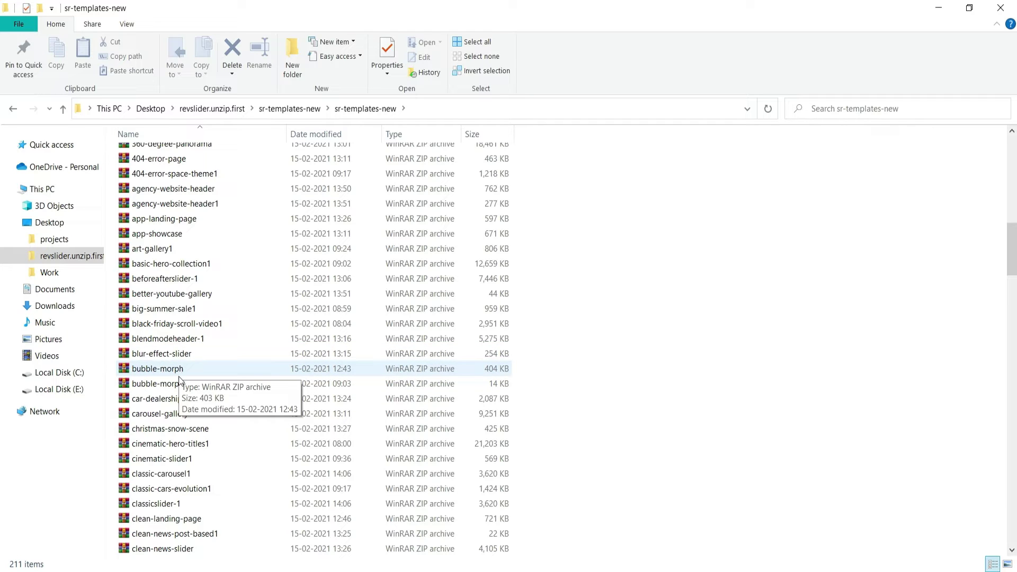
Switch to the Slider Revolution website, search its templates for "bubble", and open the Bubble Morph Effect Slider preview
{"action": "key", "text": "alt+Tab"}
{"action": "left_click", "coordinate": [670, 34]}
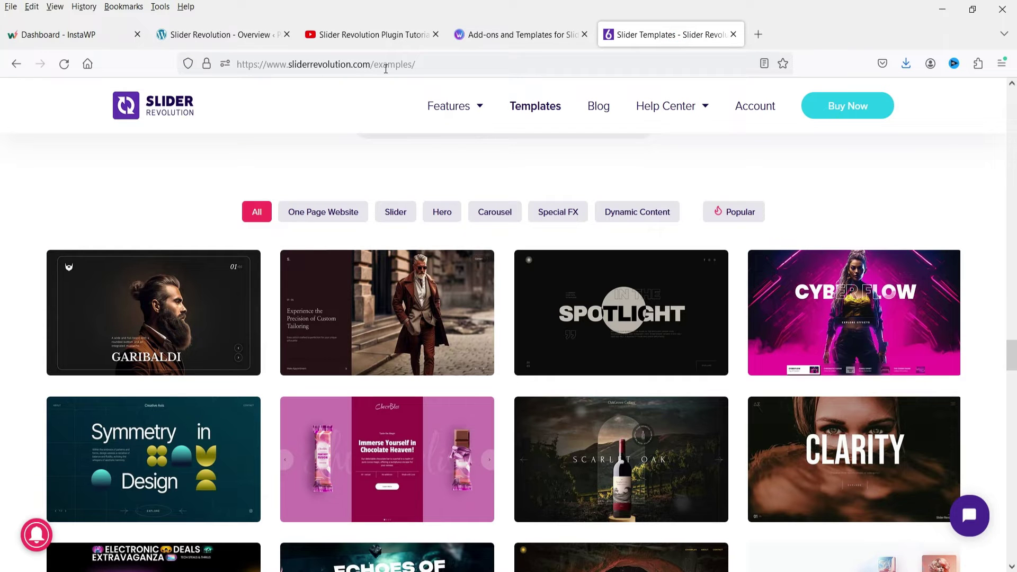
{"action": "scroll", "coordinate": [477, 123], "scroll_direction": "up", "scroll_amount": 15}
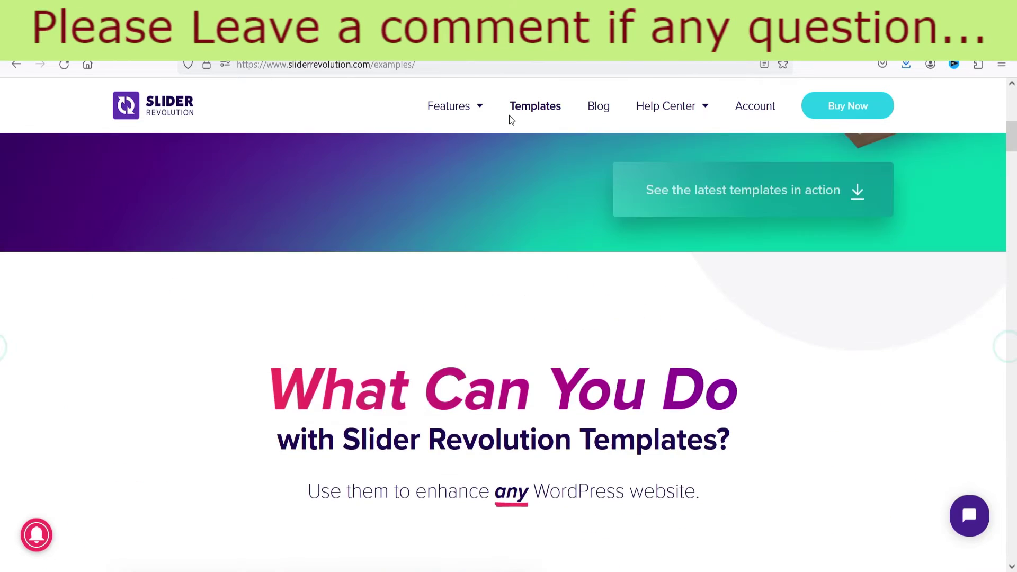
{"action": "left_click_drag", "start_coordinate": [1010, 145], "coordinate": [1009, 361]}
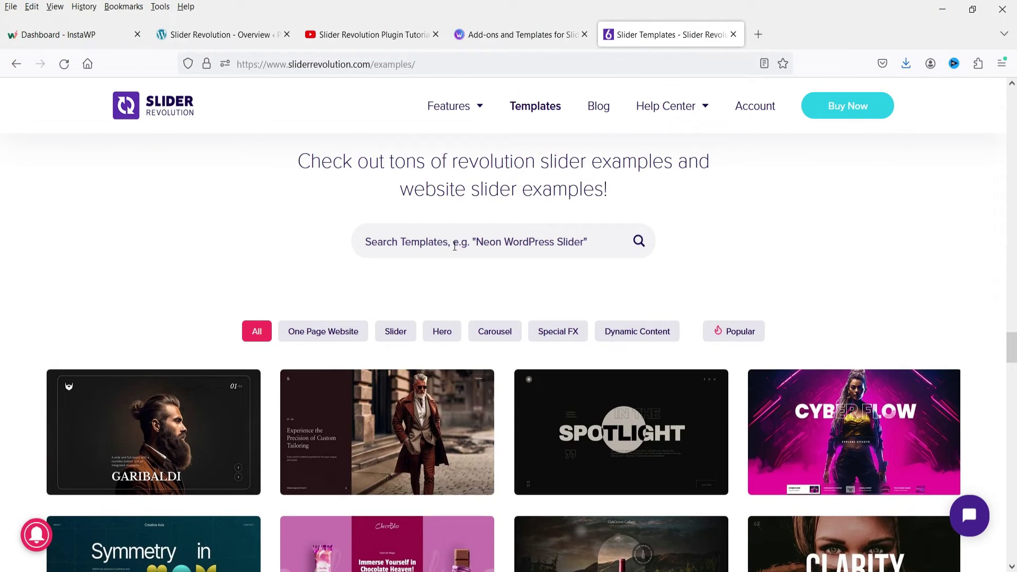
{"action": "type", "text": "bub"}
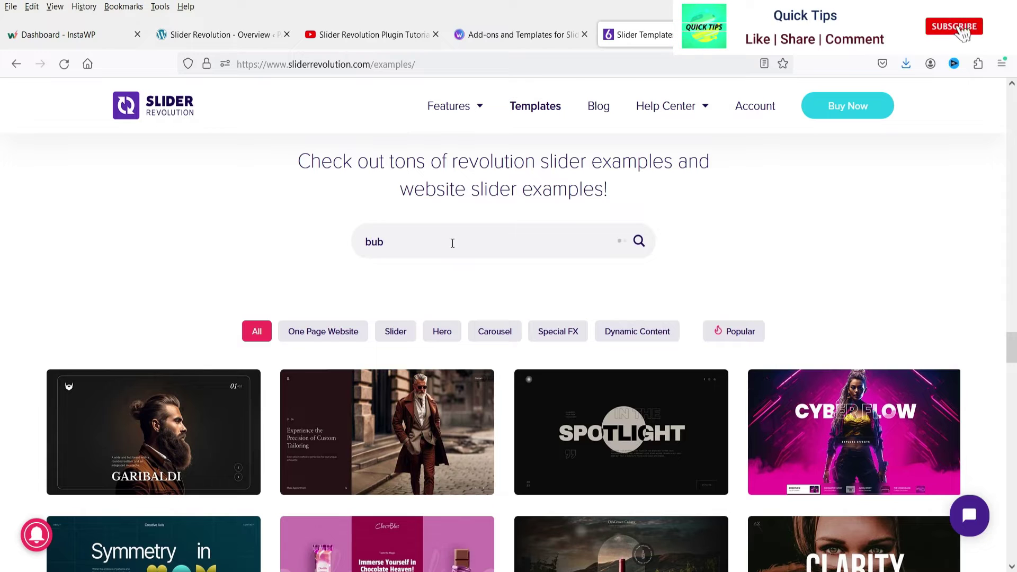
{"action": "type", "text": "ble"}
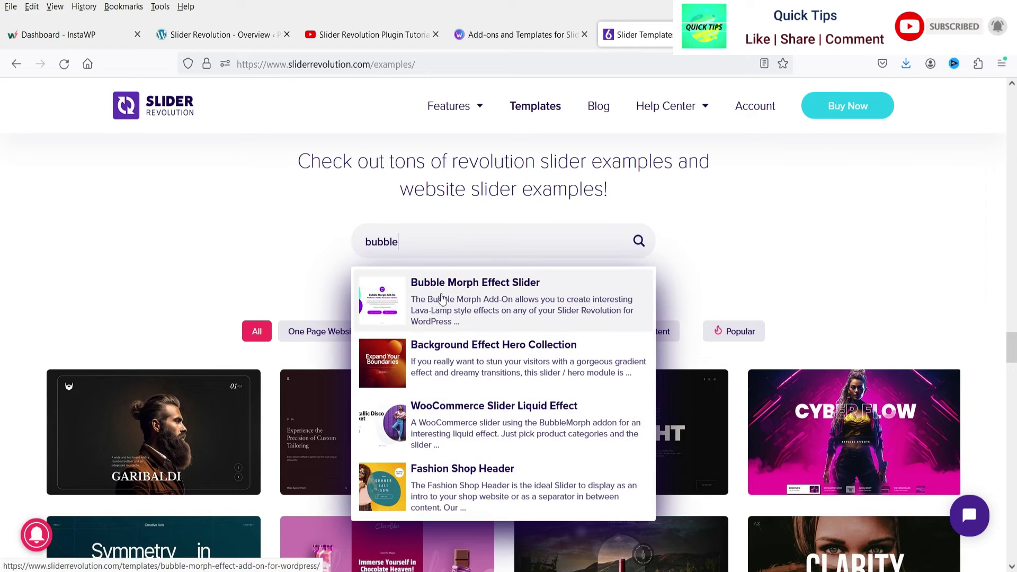
{"action": "left_click", "coordinate": [475, 300]}
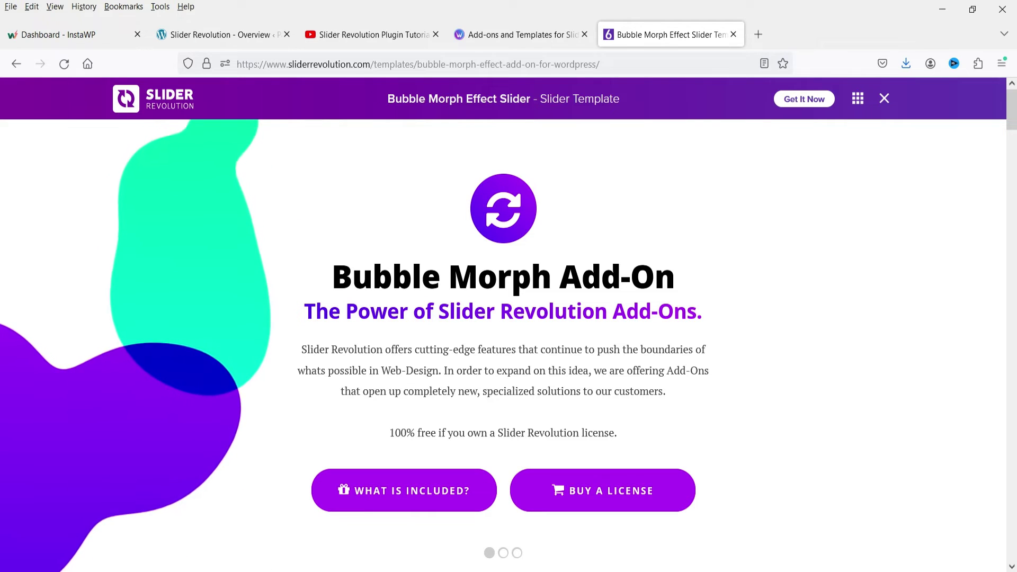
Return to the WordPress Slider Revolution overview and start a manual import with a file chosen from disk
{"action": "key", "text": "alt+Tab"}
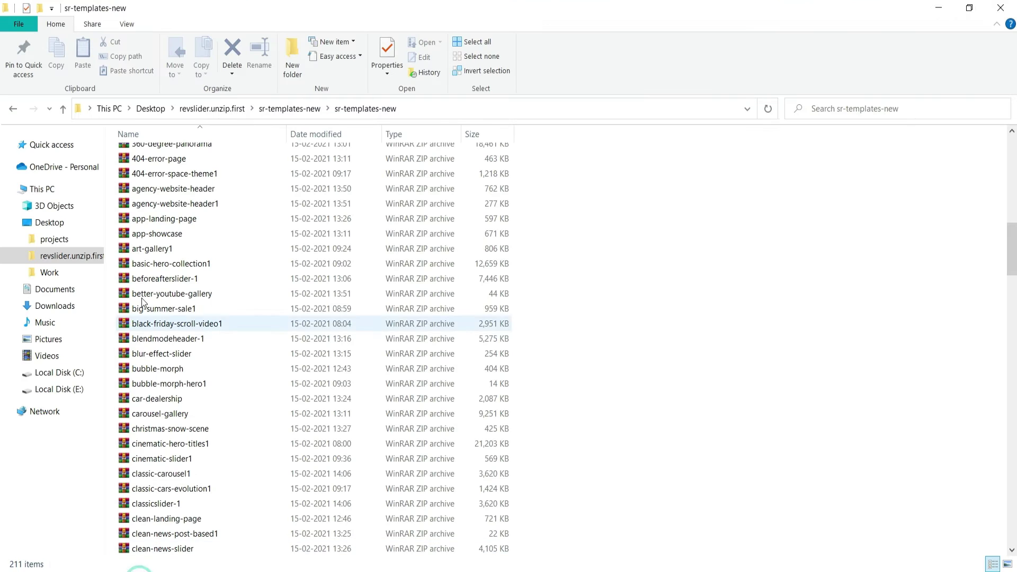
{"action": "mouse_move", "coordinate": [631, 553]}
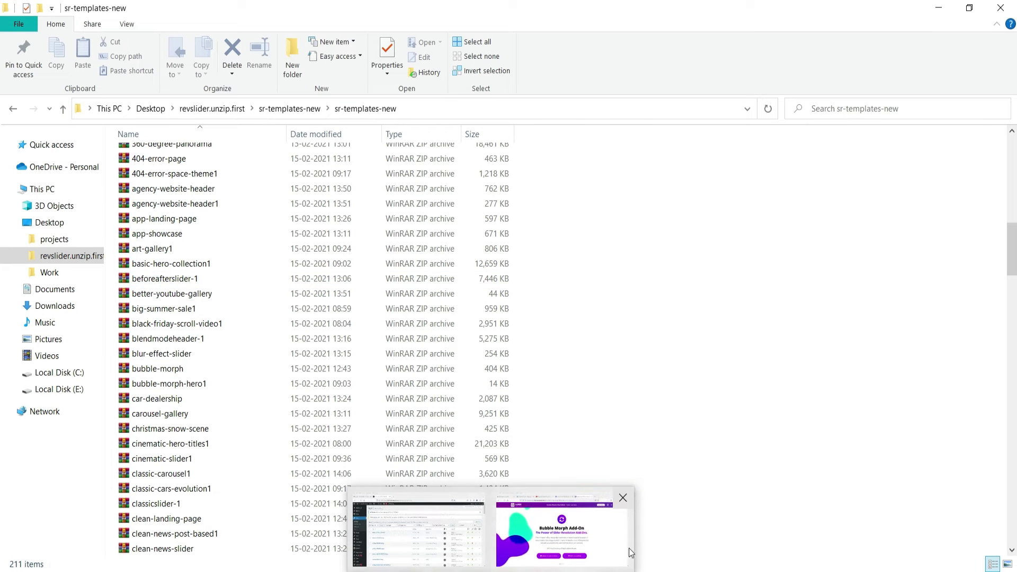
{"action": "left_click", "coordinate": [583, 530]}
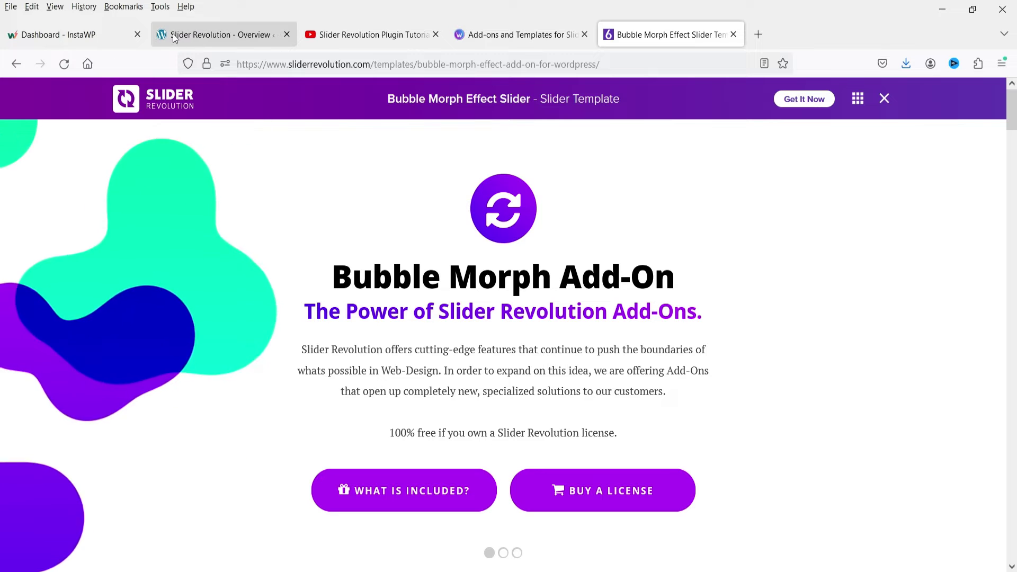
{"action": "left_click", "coordinate": [203, 34]}
{"action": "scroll", "coordinate": [619, 295], "scroll_direction": "up", "scroll_amount": 5}
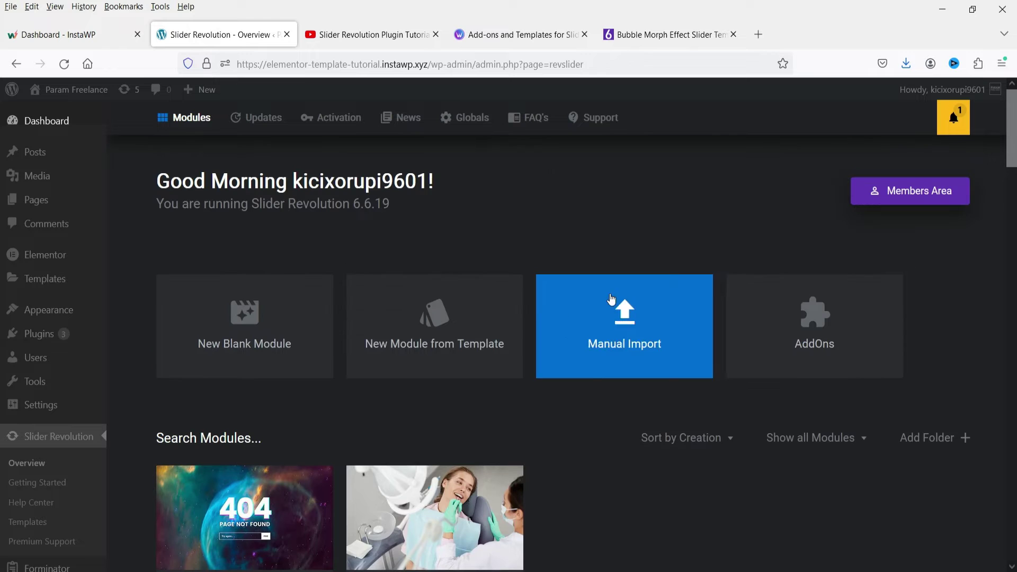
{"action": "left_click", "coordinate": [620, 336]}
{"action": "left_click", "coordinate": [522, 350]}
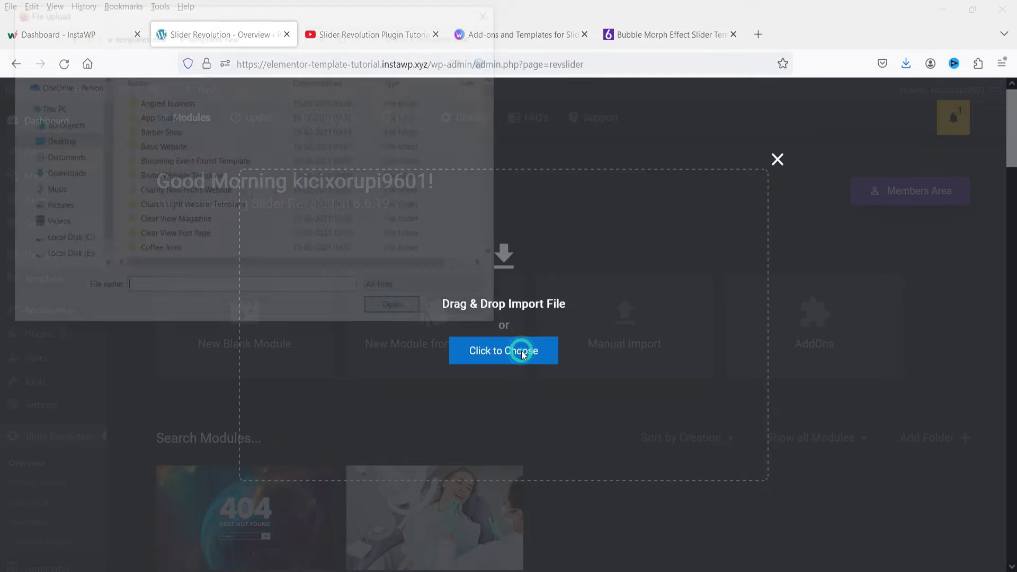
Import the bubble-morph archive from the nested sr-templates-new folder
{"action": "scroll", "coordinate": [219, 165], "scroll_direction": "down", "scroll_amount": 8}
{"action": "scroll", "coordinate": [219, 165], "scroll_direction": "down", "scroll_amount": 5}
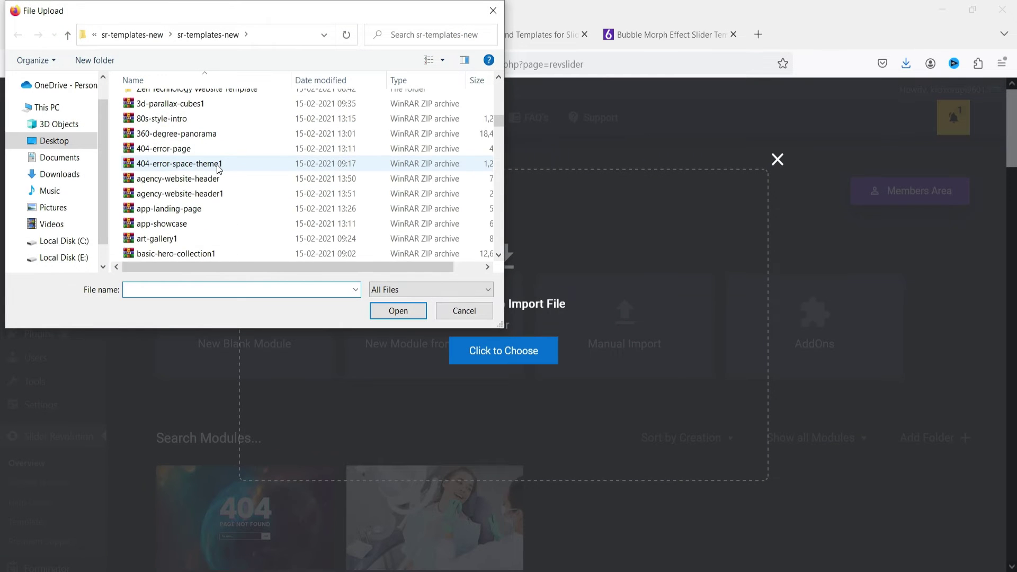
{"action": "scroll", "coordinate": [219, 169], "scroll_direction": "down", "scroll_amount": 1}
{"action": "scroll", "coordinate": [219, 175], "scroll_direction": "down", "scroll_amount": 1}
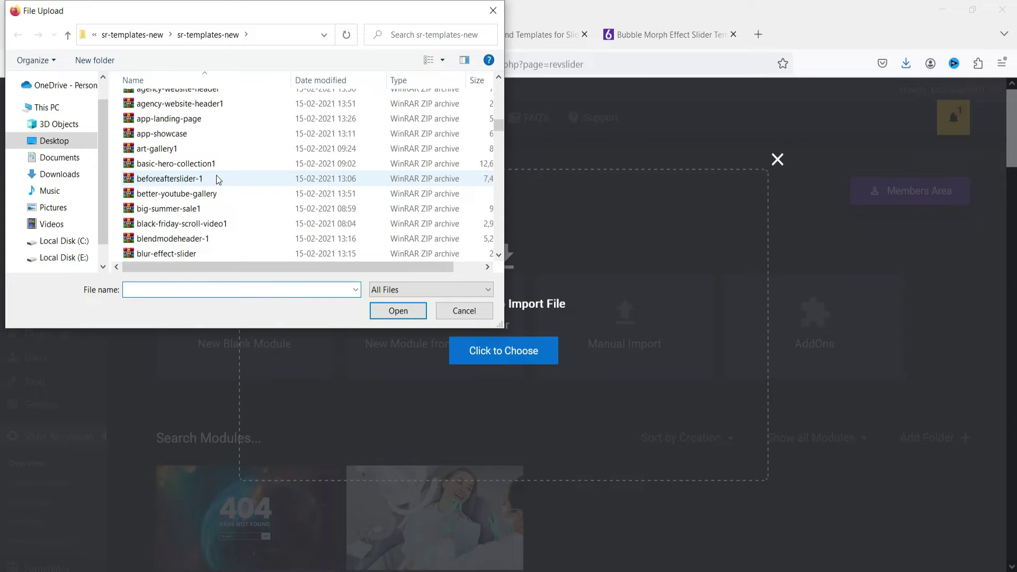
{"action": "scroll", "coordinate": [204, 182], "scroll_direction": "down", "scroll_amount": 1}
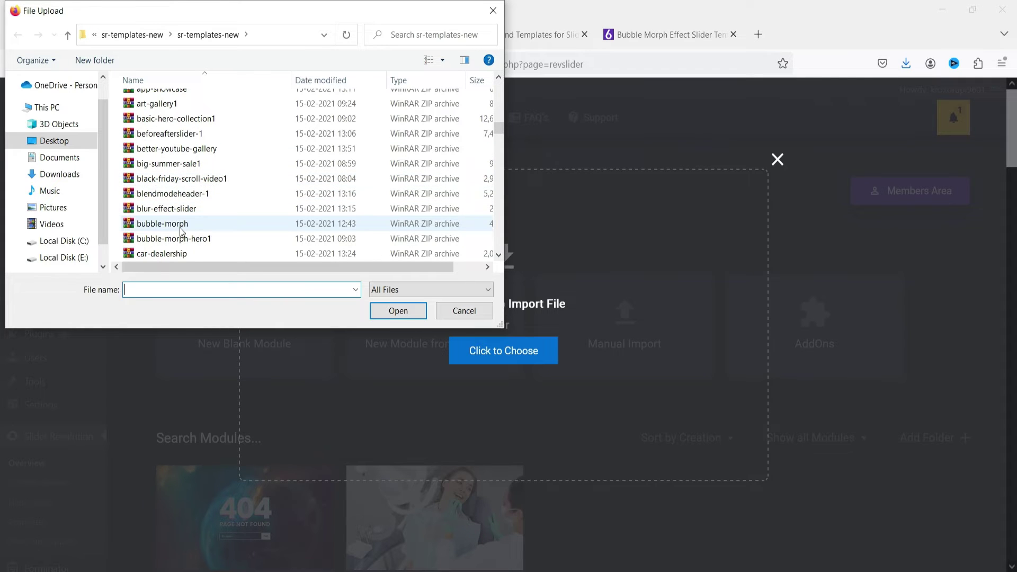
{"action": "double_click", "coordinate": [170, 223]}
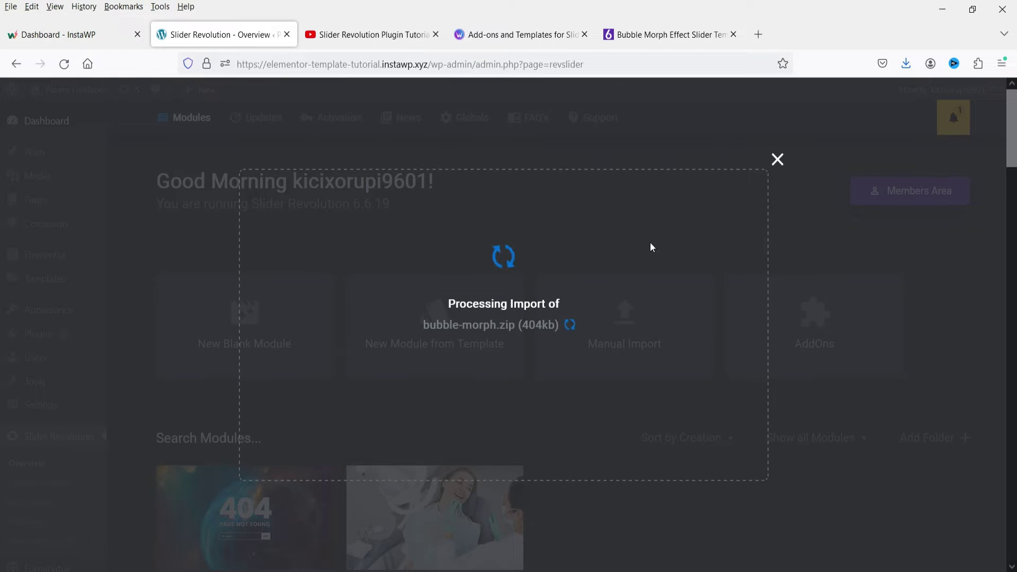
Preview the imported Bubble Morph module, compare it with the template demo on the Slider Revolution website, and close the preview
{"action": "scroll", "coordinate": [640, 243], "scroll_direction": "down", "scroll_amount": 5}
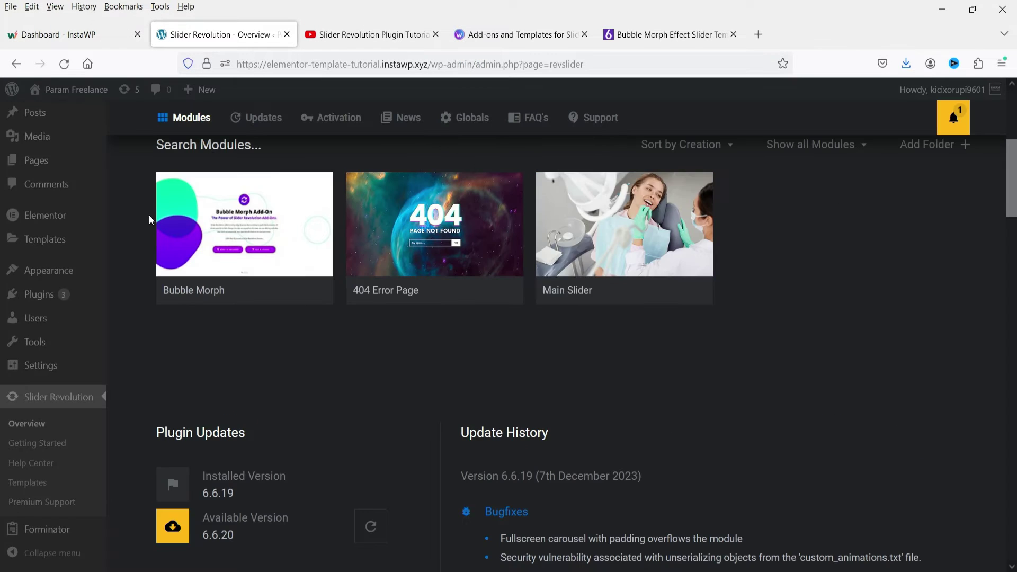
{"action": "mouse_move", "coordinate": [266, 242]}
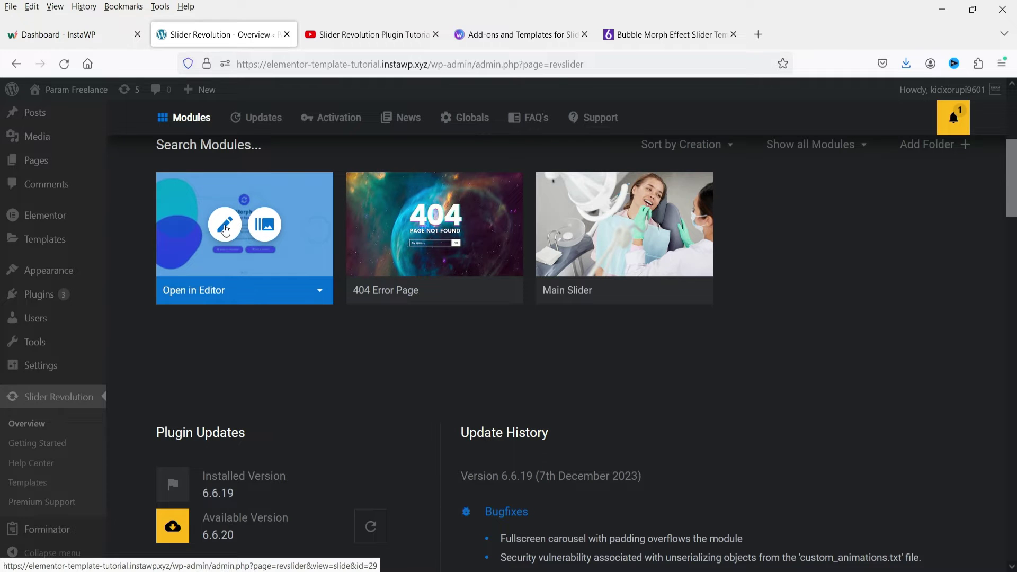
{"action": "left_click", "coordinate": [319, 292]}
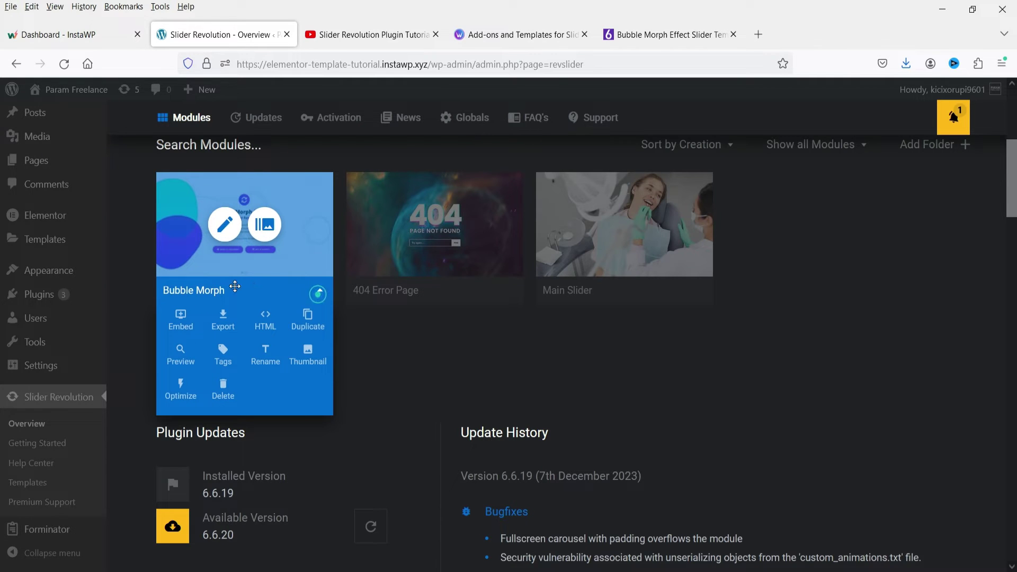
{"action": "left_click", "coordinate": [181, 356]}
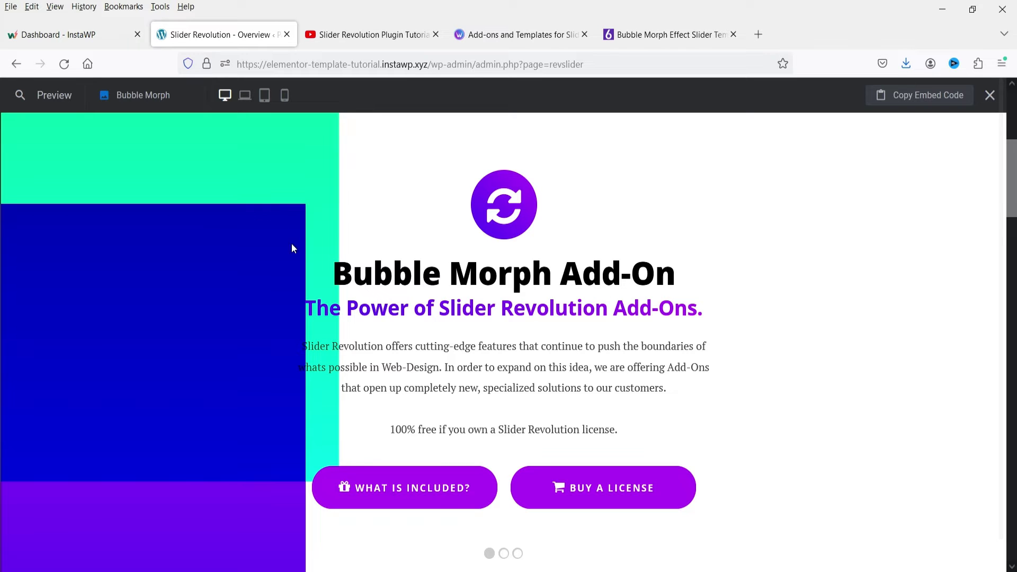
{"action": "left_click", "coordinate": [657, 35]}
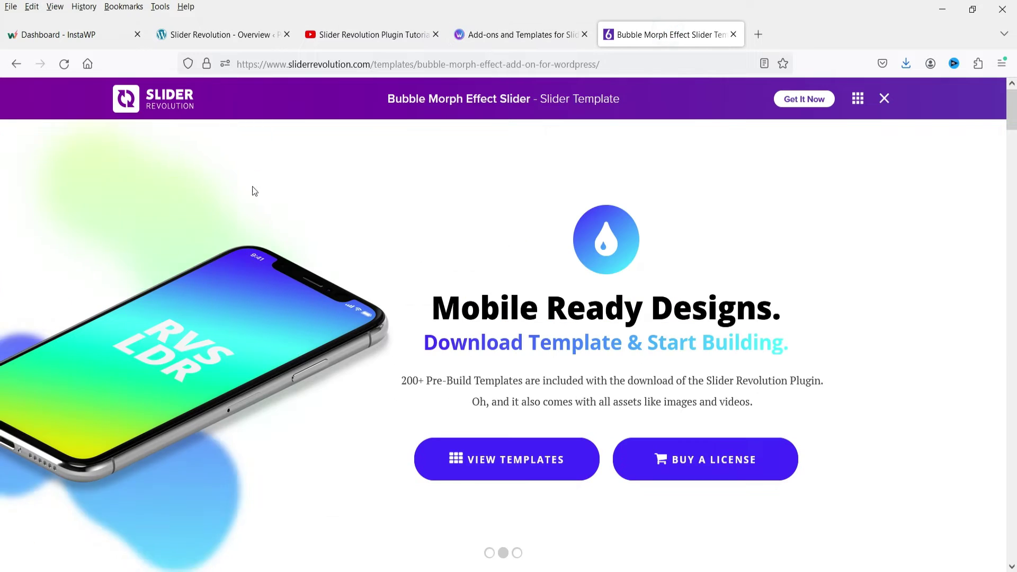
{"action": "left_click", "coordinate": [214, 36]}
{"action": "left_click", "coordinate": [990, 95]}
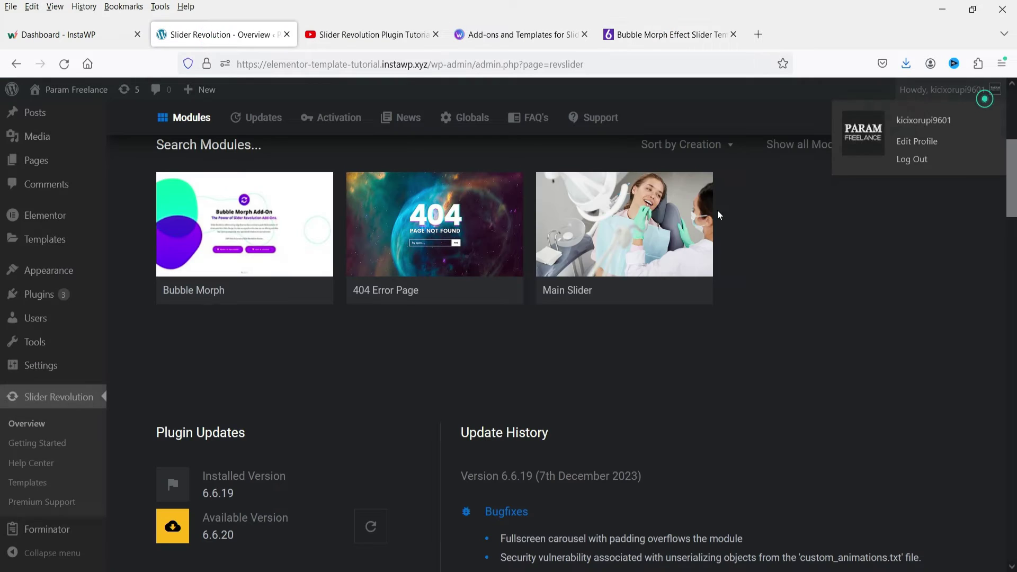
Search the module template library for "bubble", check the Bubble Morph template's add-on requirements, and close the library
{"action": "scroll", "coordinate": [722, 255], "scroll_direction": "up", "scroll_amount": 5}
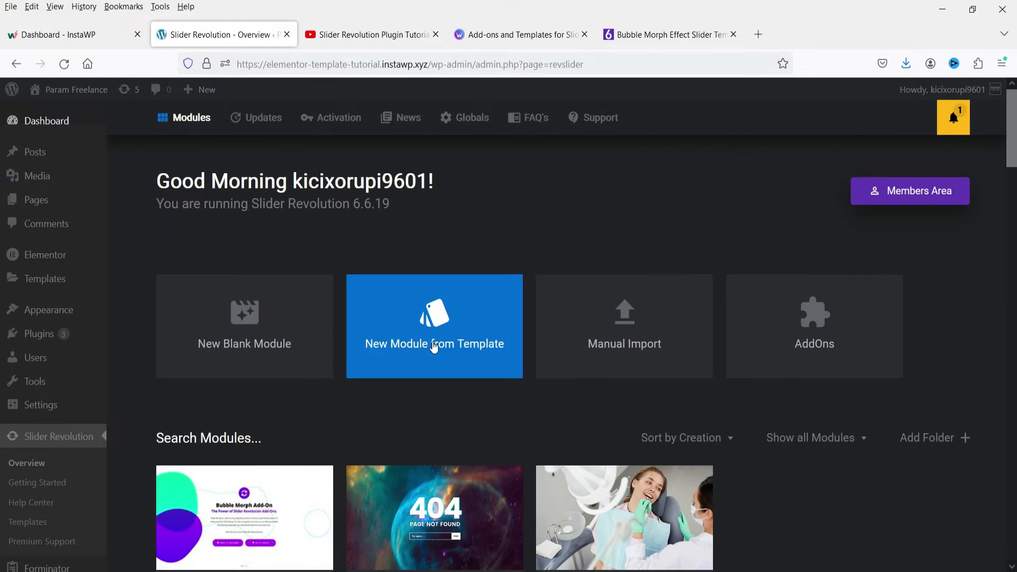
{"action": "left_click", "coordinate": [459, 332]}
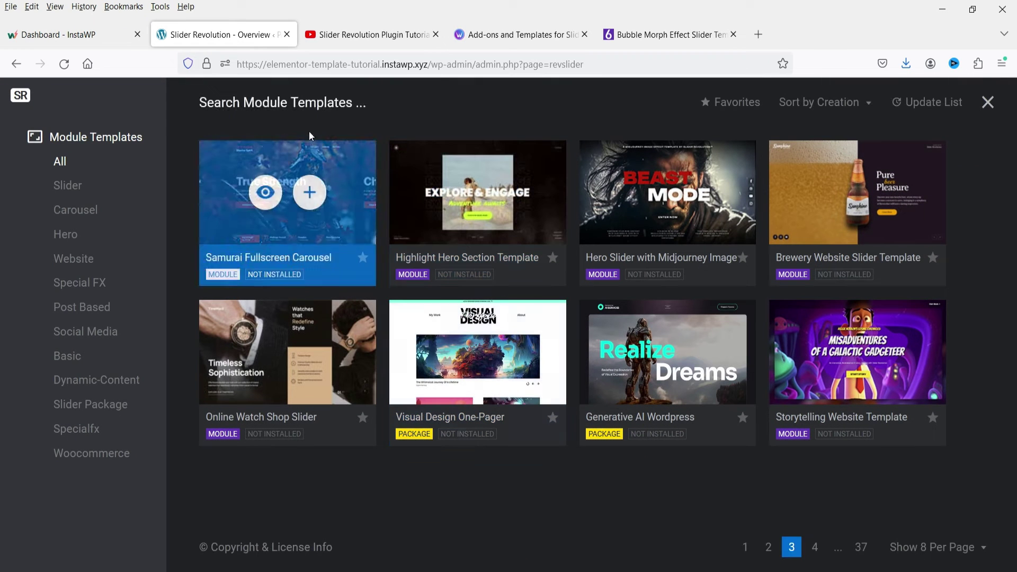
{"action": "type", "text": "buu"}
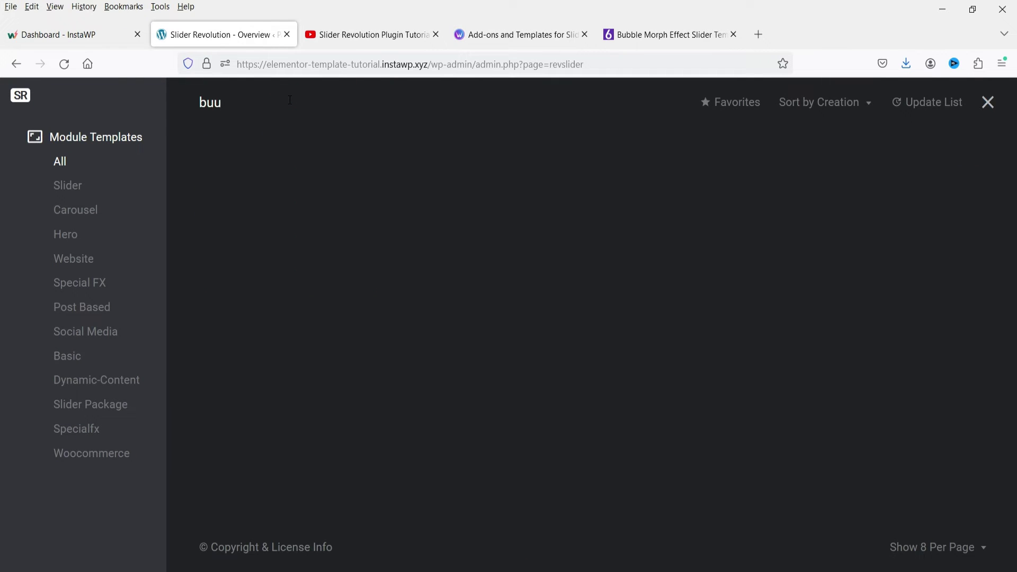
{"action": "type", "text": "ble"}
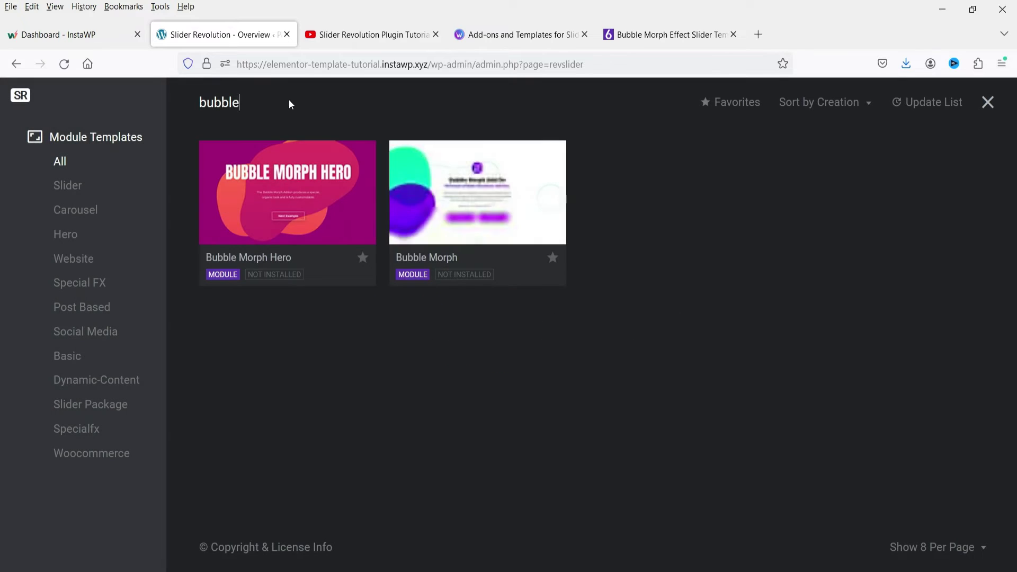
{"action": "mouse_move", "coordinate": [443, 167]}
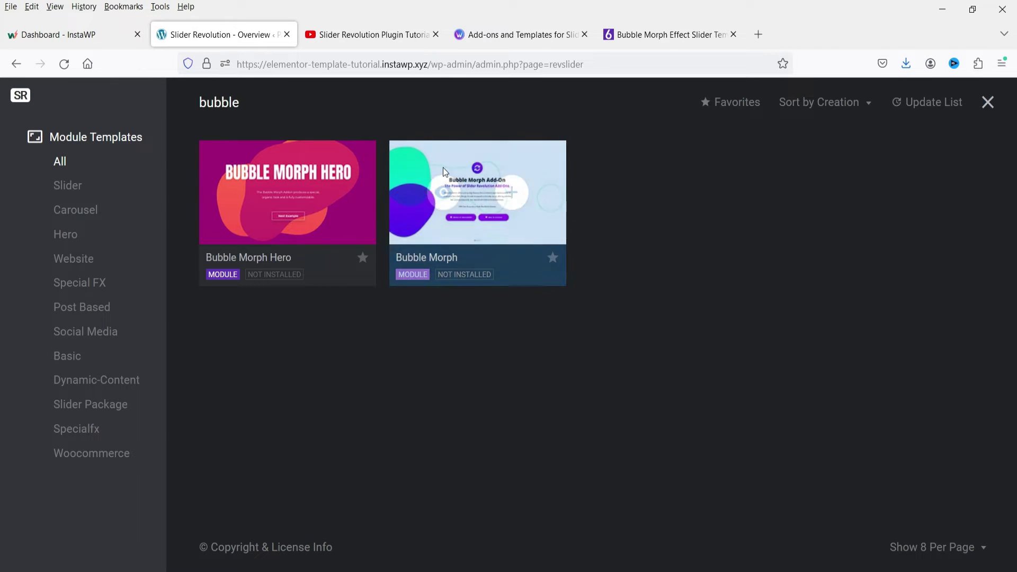
{"action": "left_click", "coordinate": [496, 199]}
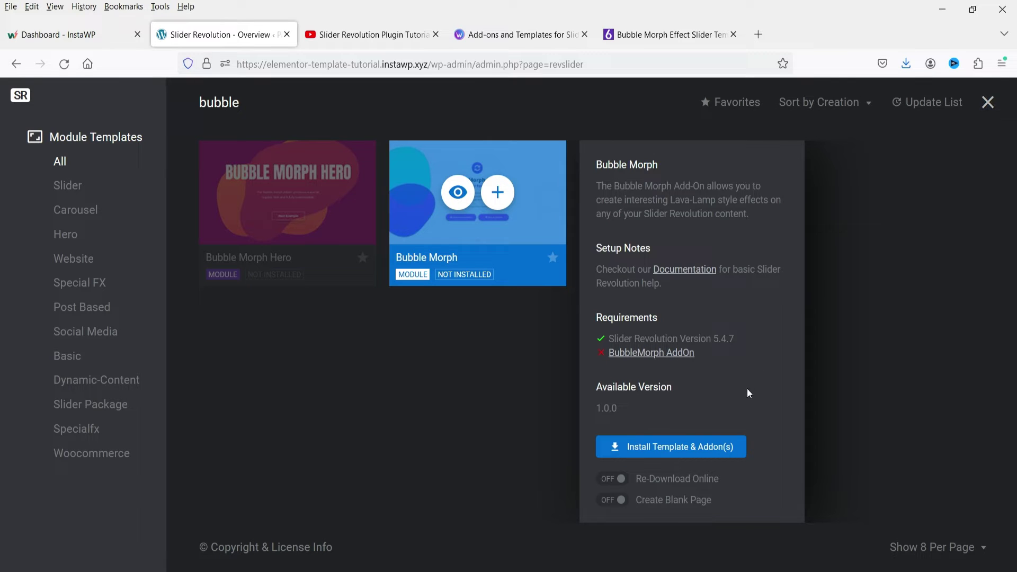
{"action": "left_click", "coordinate": [989, 102]}
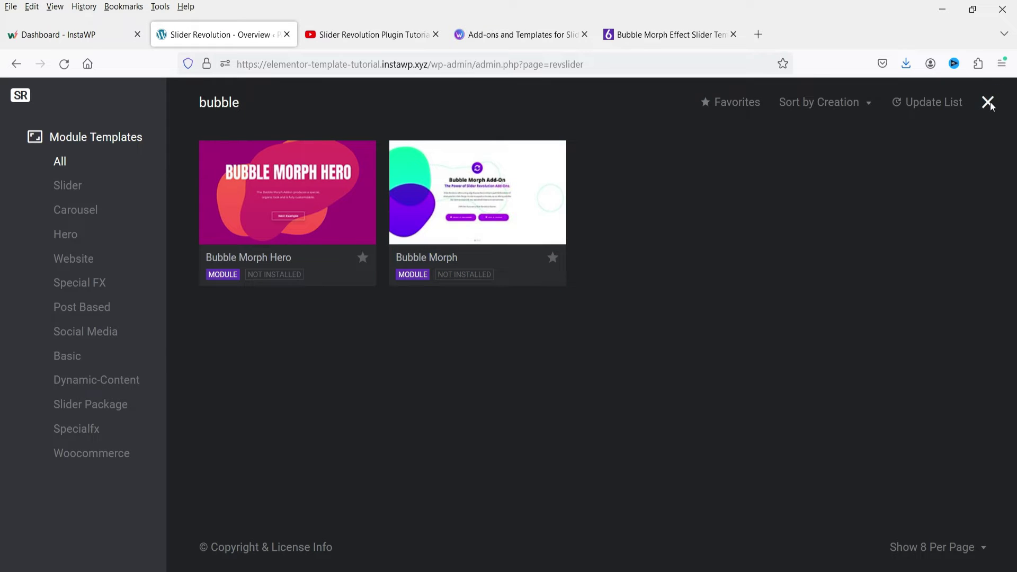
{"action": "left_click", "coordinate": [989, 102]}
Open the WordPress Add New Plugin page in a new tab and start a plugin upload with a file chosen from disk
{"action": "mouse_move", "coordinate": [43, 334]}
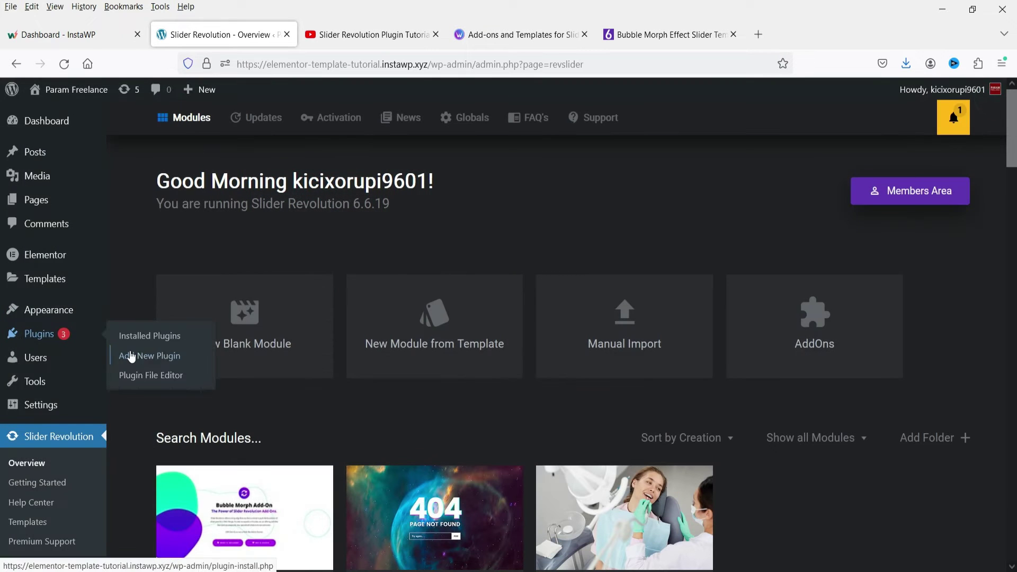
{"action": "right_click", "coordinate": [154, 366]}
{"action": "left_click", "coordinate": [188, 371]}
{"action": "left_click", "coordinate": [329, 35]}
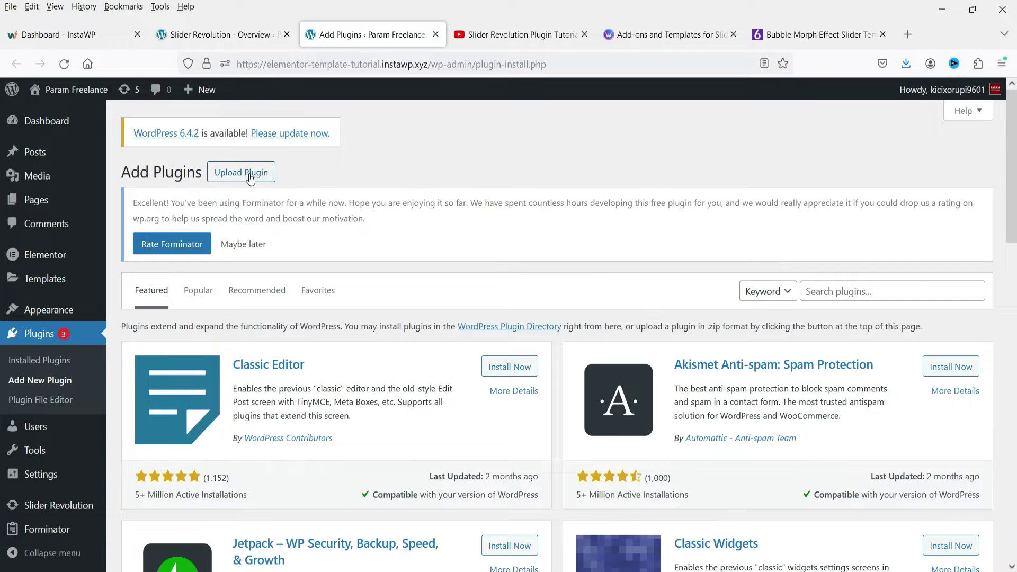
{"action": "left_click", "coordinate": [251, 175]}
{"action": "left_click", "coordinate": [479, 386]}
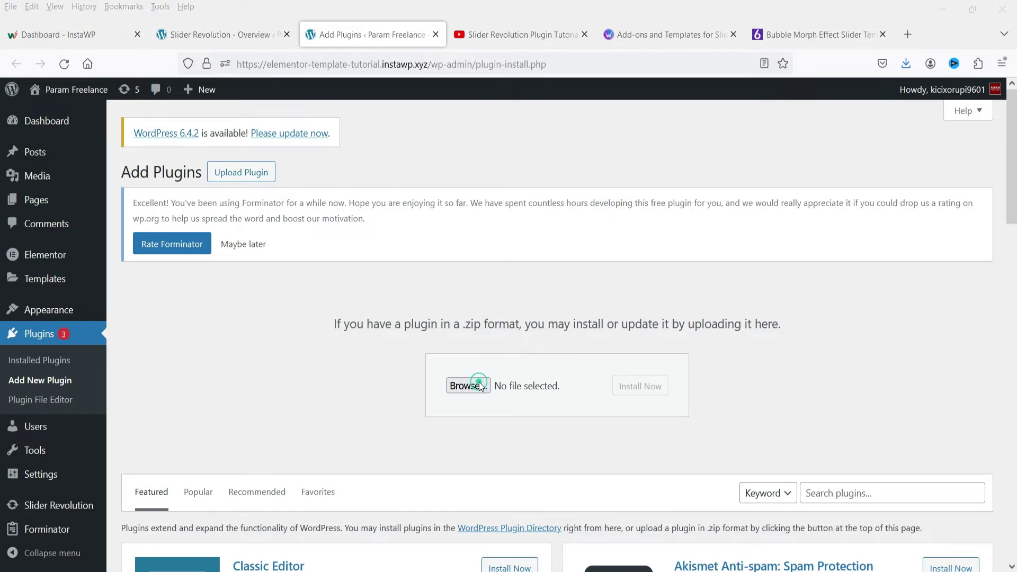
Install the revslider-bubblemorph-addon archive from slider-addons-unzip-first, inside the slider-addons folder of revslider.unzip.first on the Desktop
{"action": "left_click", "coordinate": [54, 140]}
{"action": "double_click", "coordinate": [229, 115]}
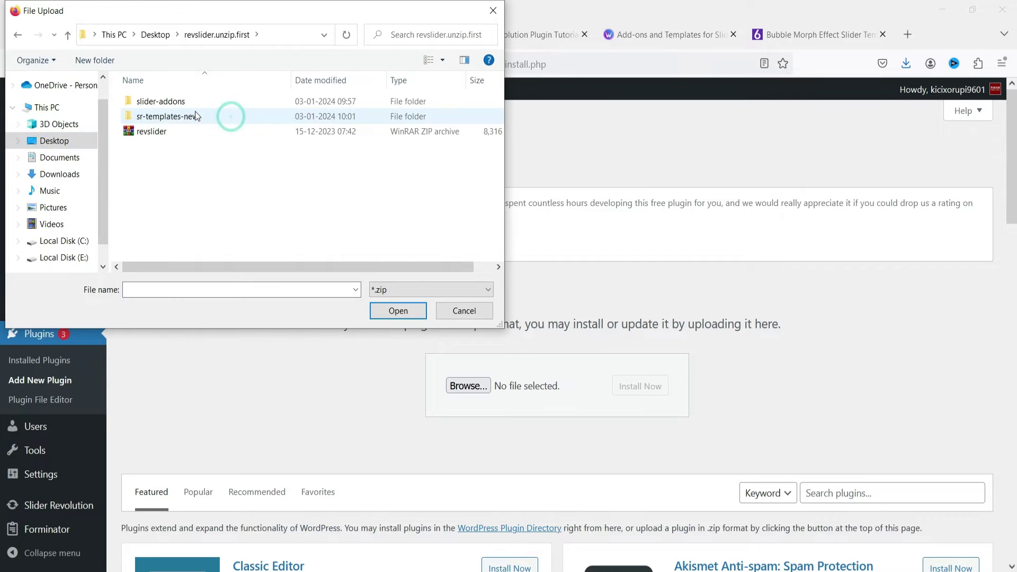
{"action": "double_click", "coordinate": [182, 100]}
{"action": "double_click", "coordinate": [182, 100]}
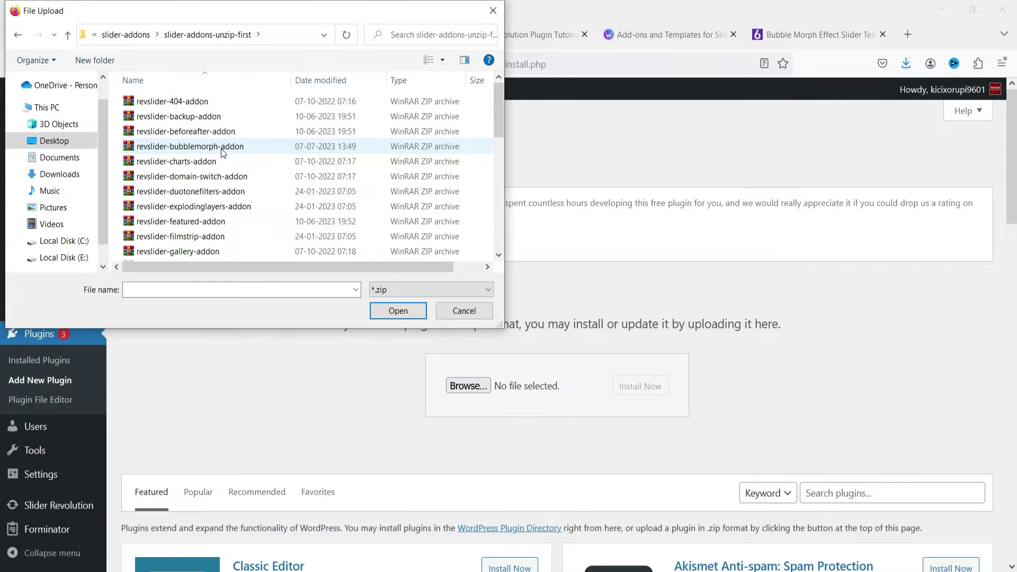
{"action": "double_click", "coordinate": [182, 148]}
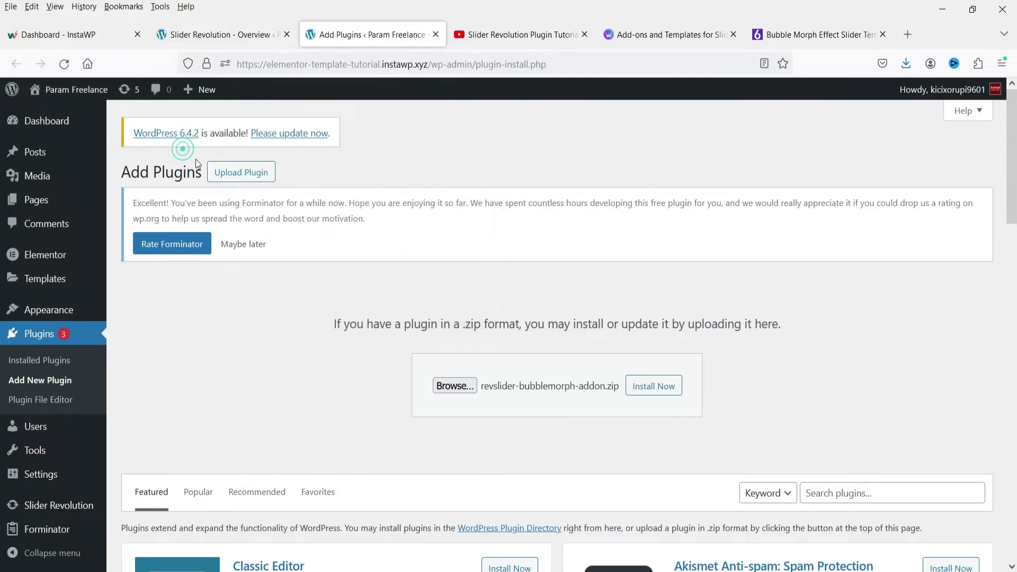
{"action": "left_click", "coordinate": [651, 391]}
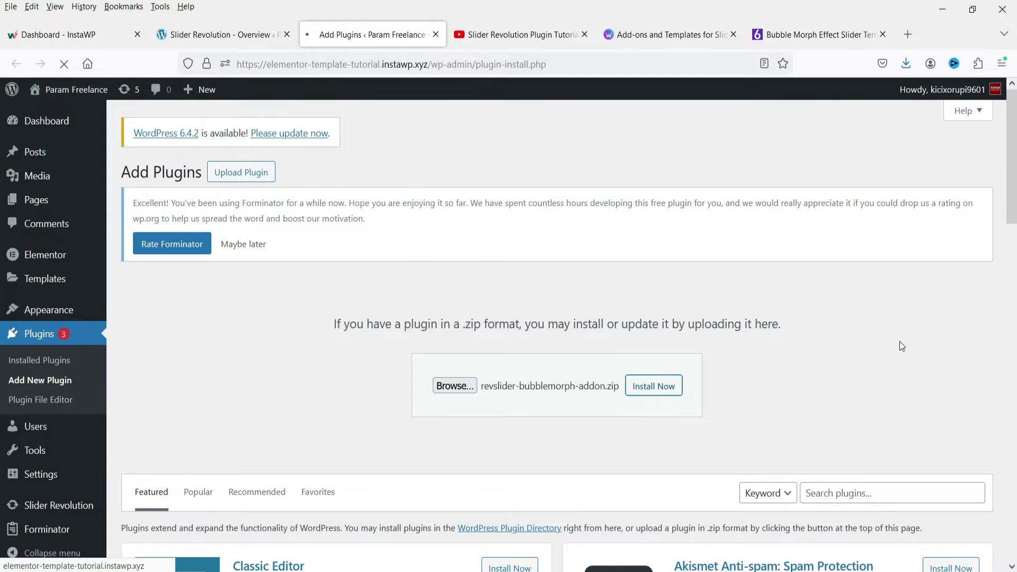
Activate the uploaded Bubblemorph add-on plugin and check its entry in the installed plugins list
{"action": "left_click", "coordinate": [160, 390]}
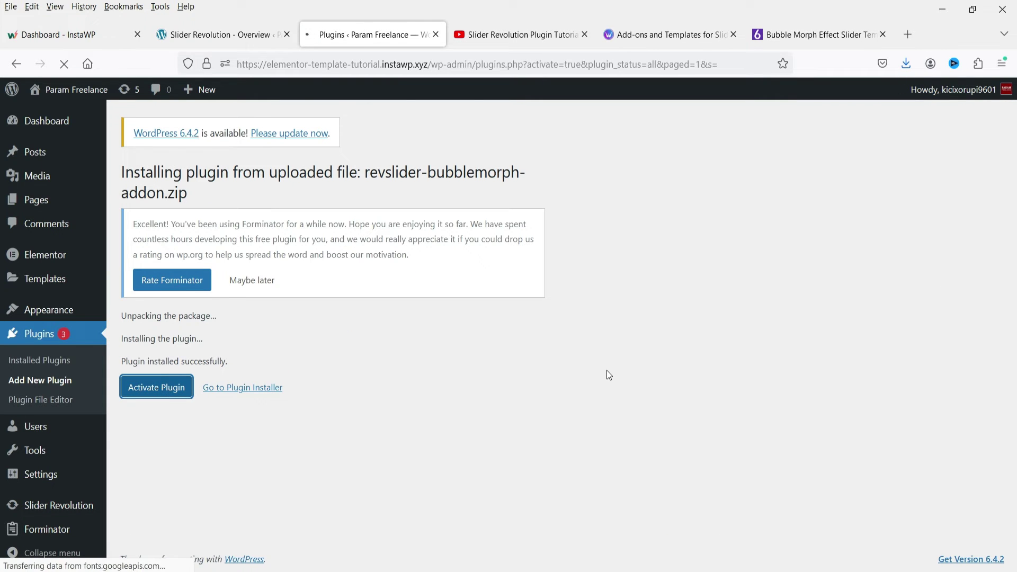
{"action": "scroll", "coordinate": [386, 346], "scroll_direction": "down", "scroll_amount": 10}
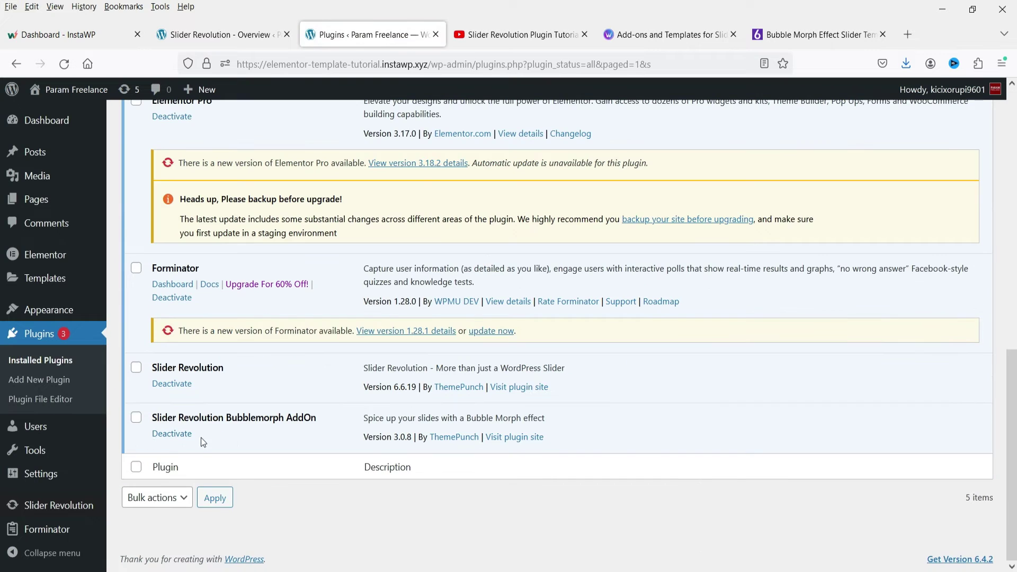
Return to the Slider Revolution overview and preview the Bubble Morph module with its add-on active
{"action": "left_click", "coordinate": [196, 34]}
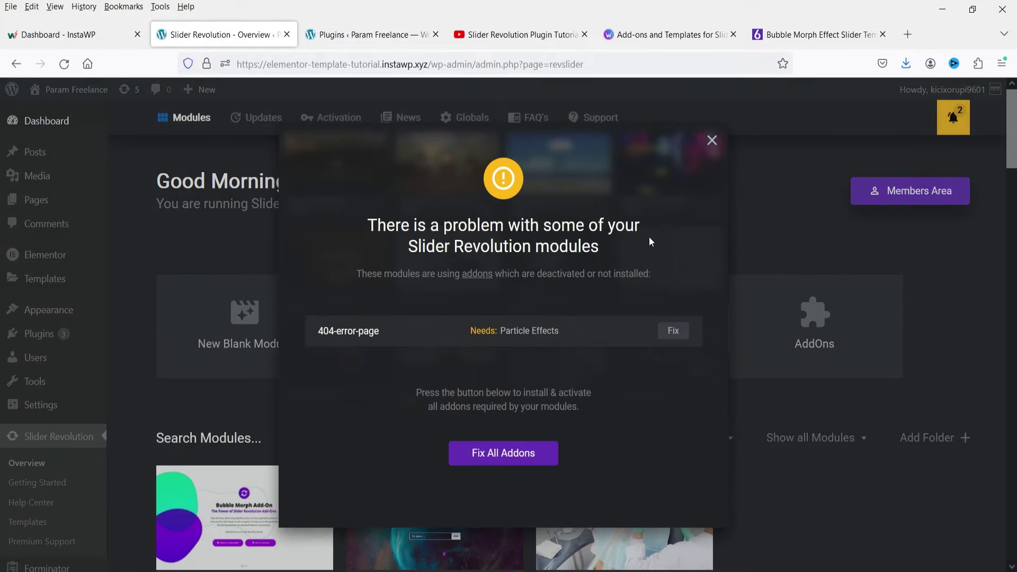
{"action": "scroll", "coordinate": [279, 473], "scroll_direction": "down", "scroll_amount": 3}
{"action": "left_click", "coordinate": [314, 438]}
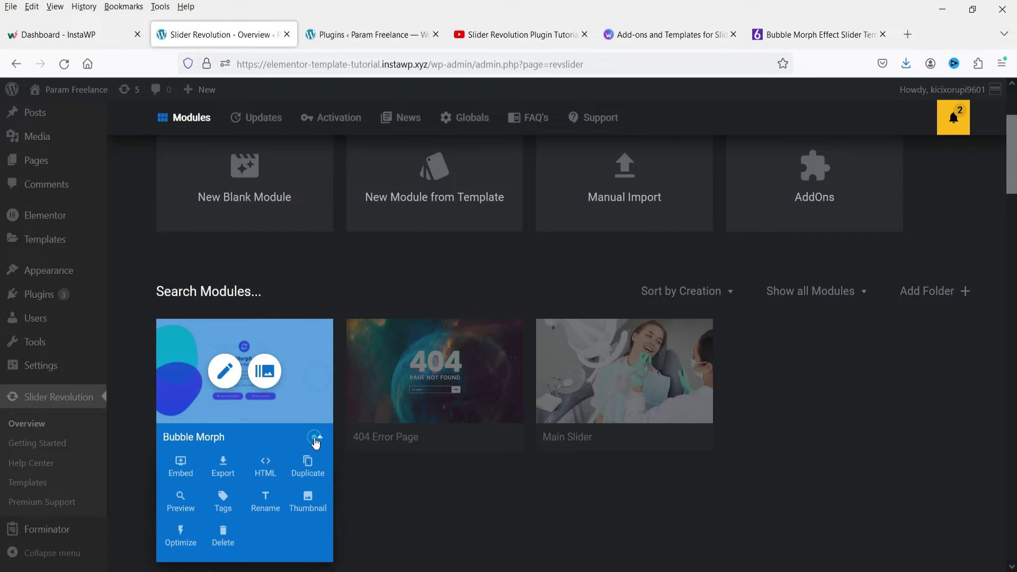
{"action": "left_click", "coordinate": [180, 501]}
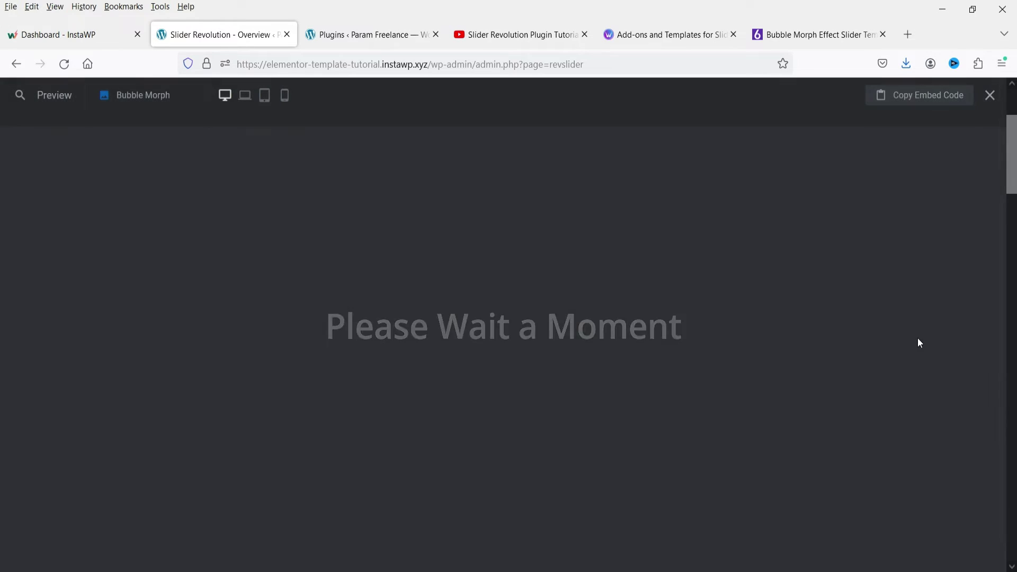
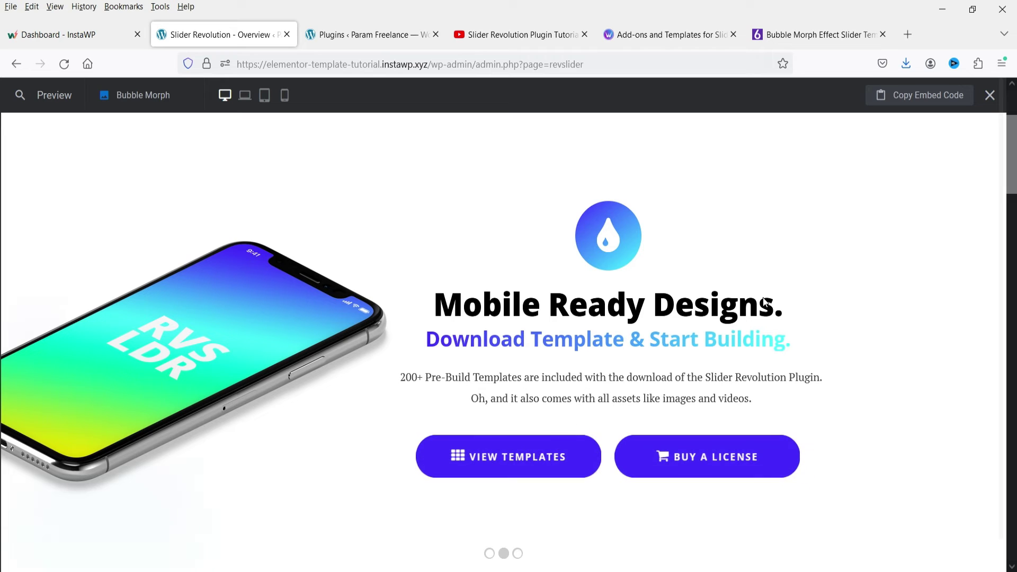
Switch to File Explorer, locate the fitness-club archive in the inner sr-templates-new folder, and return to the browser
{"action": "key", "text": "alt+Tab"}
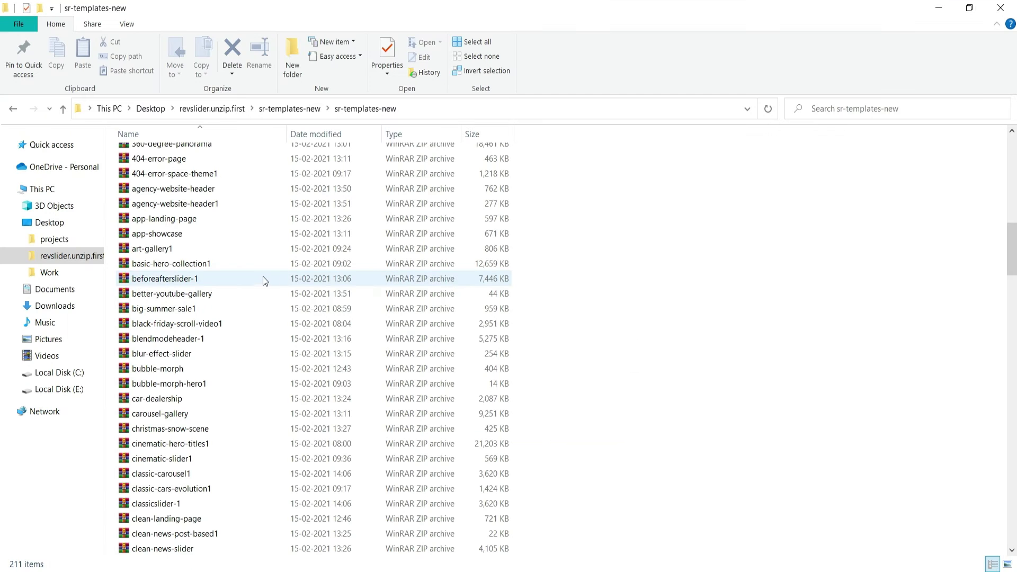
{"action": "scroll", "coordinate": [266, 291], "scroll_direction": "down", "scroll_amount": 7}
{"action": "scroll", "coordinate": [266, 294], "scroll_direction": "down", "scroll_amount": 2}
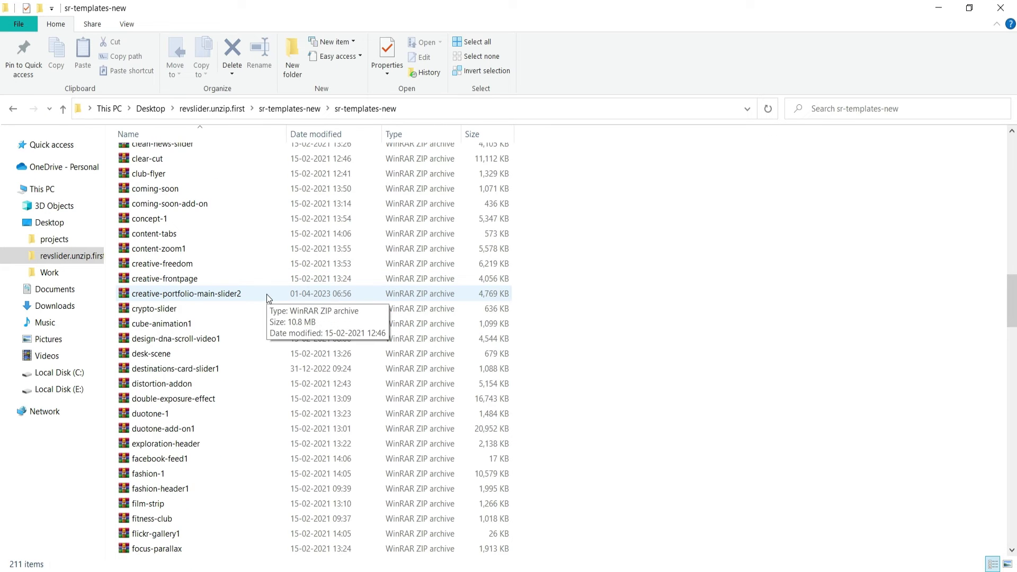
{"action": "scroll", "coordinate": [222, 282], "scroll_direction": "down", "scroll_amount": 4}
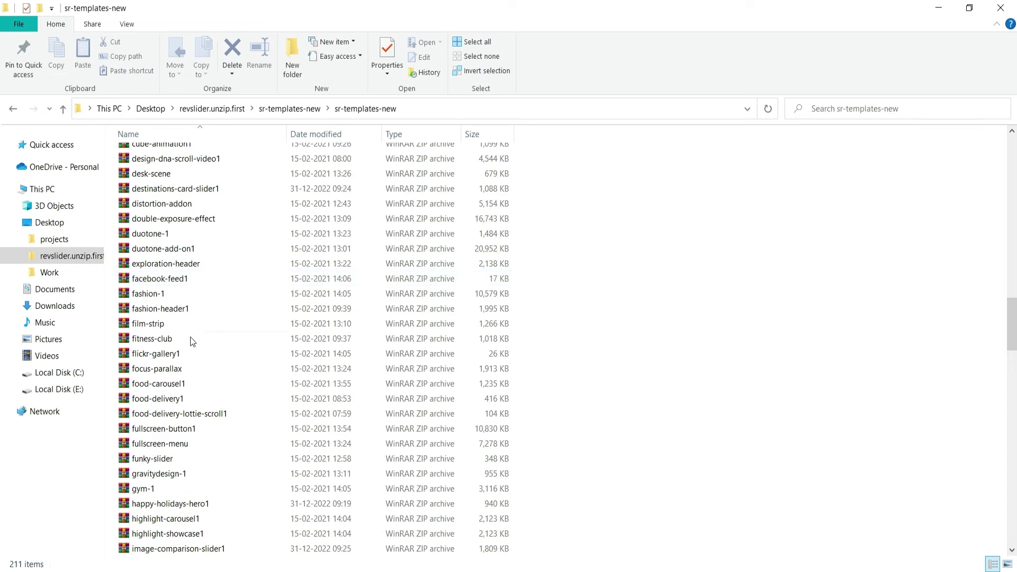
{"action": "left_click", "coordinate": [159, 342]}
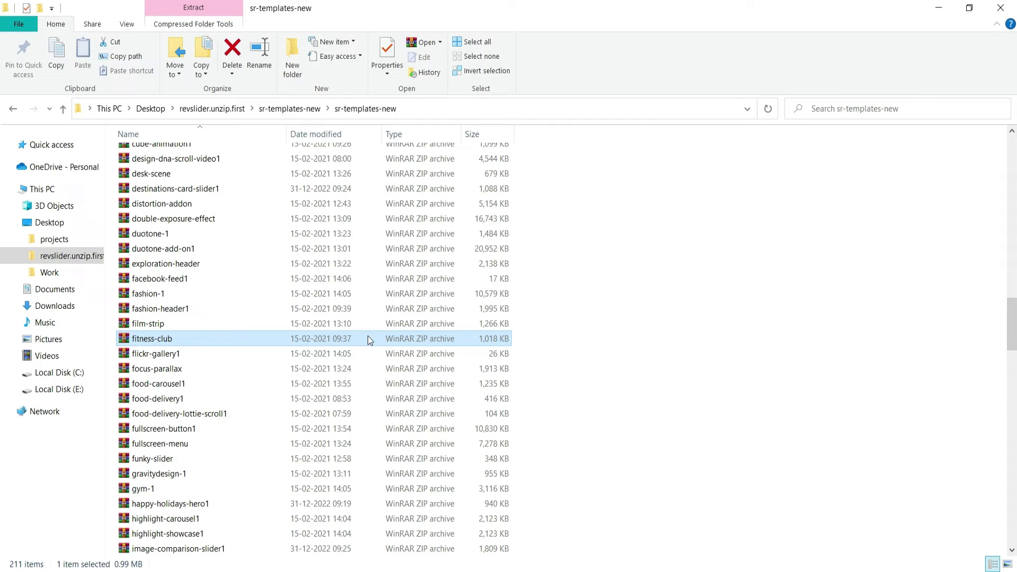
{"action": "key", "text": "alt+Tab"}
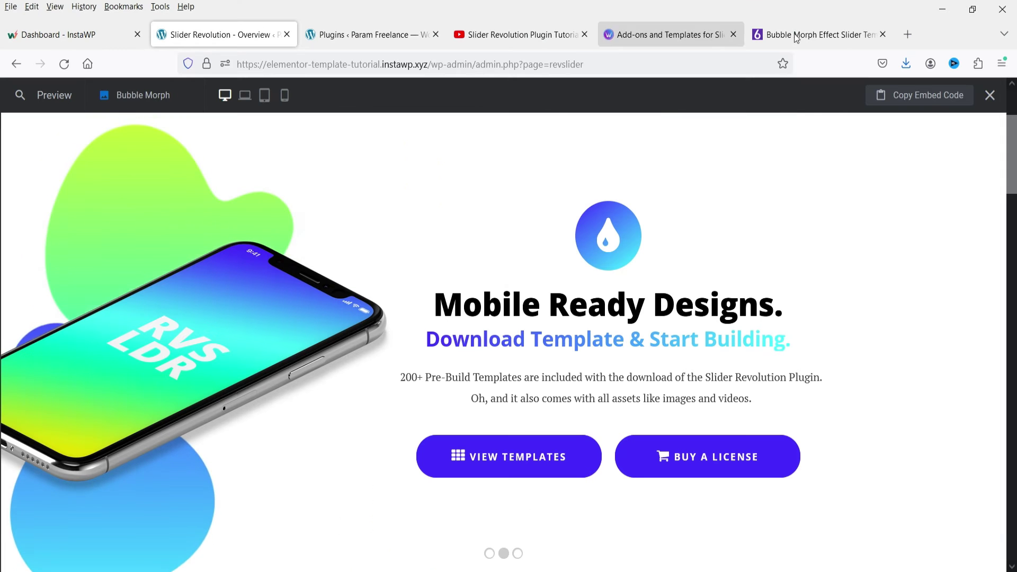
Search the Slider Revolution website's templates for "fitness" and open the Fitness Club Slider demo
{"action": "left_click", "coordinate": [768, 34]}
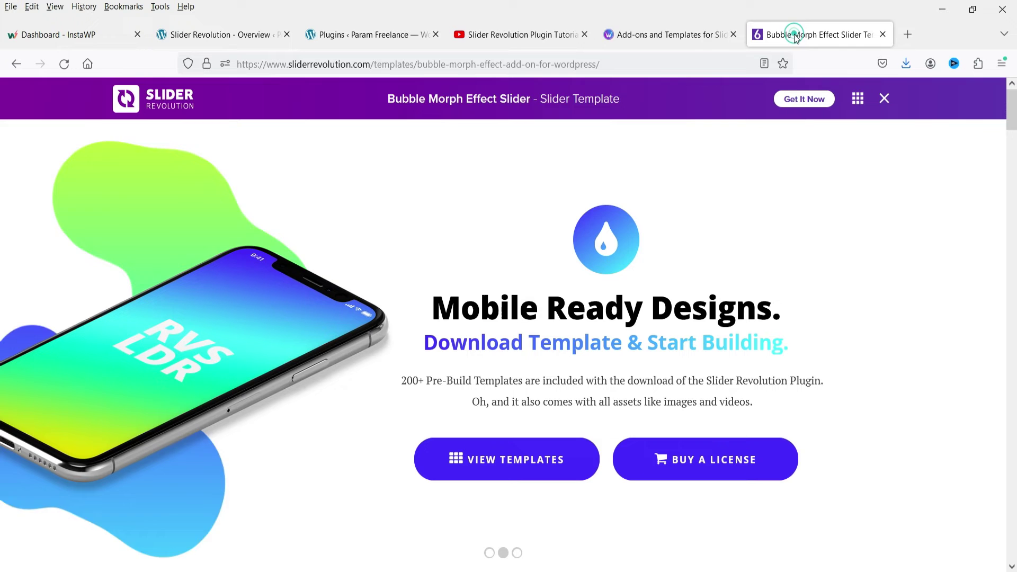
{"action": "left_click", "coordinate": [16, 63]}
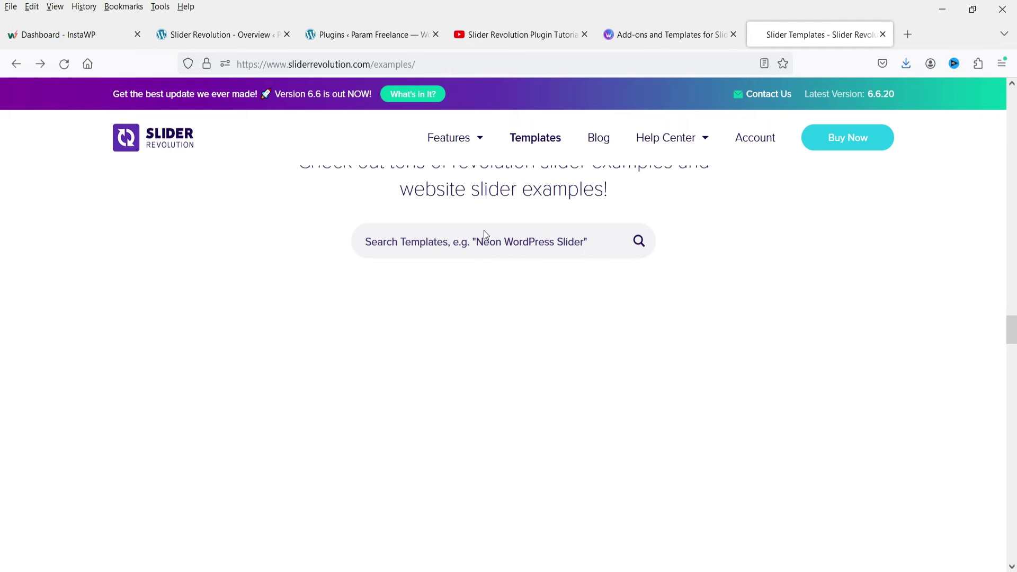
{"action": "left_click", "coordinate": [404, 242]}
{"action": "type", "text": "fitness"}
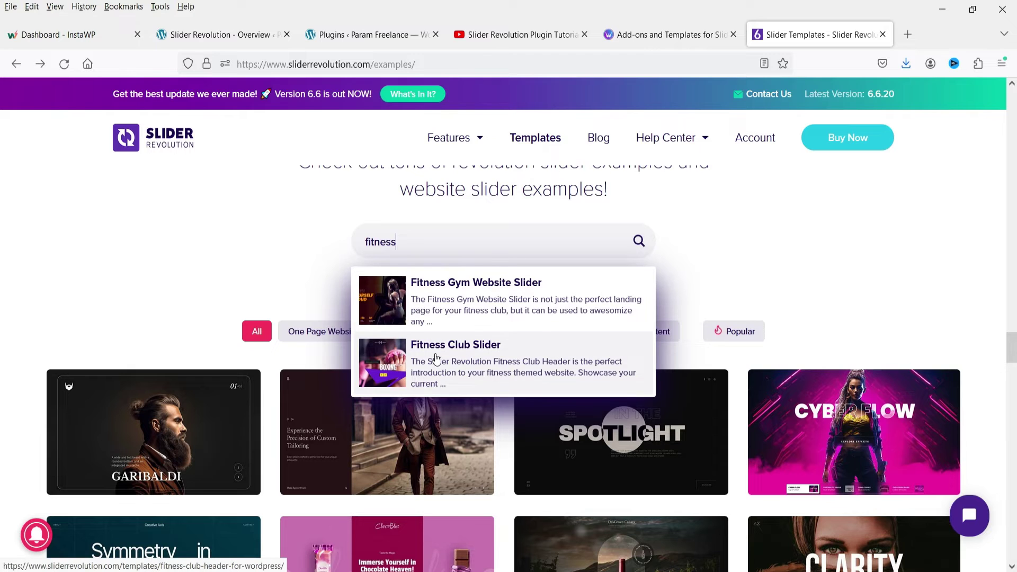
{"action": "left_click", "coordinate": [474, 354]}
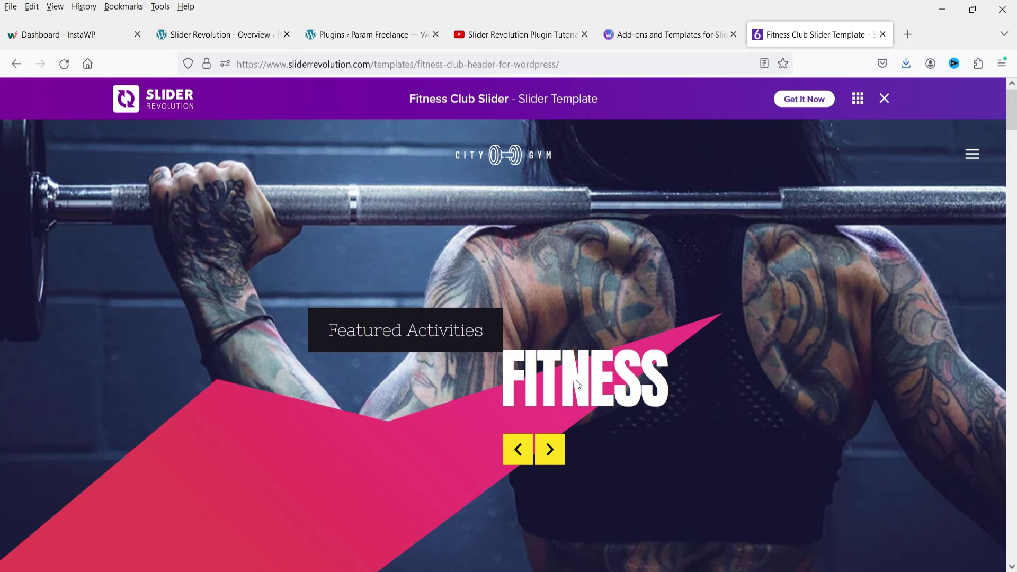
Close the Bubble Morph preview in WordPress and start a manual module import with a file chosen from disk
{"action": "left_click", "coordinate": [214, 38]}
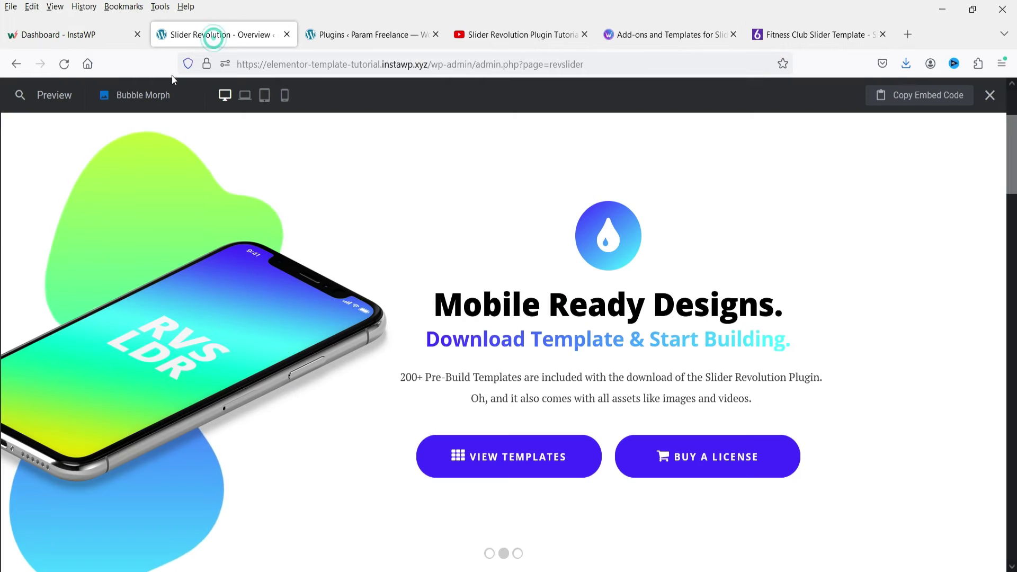
{"action": "left_click", "coordinate": [989, 95]}
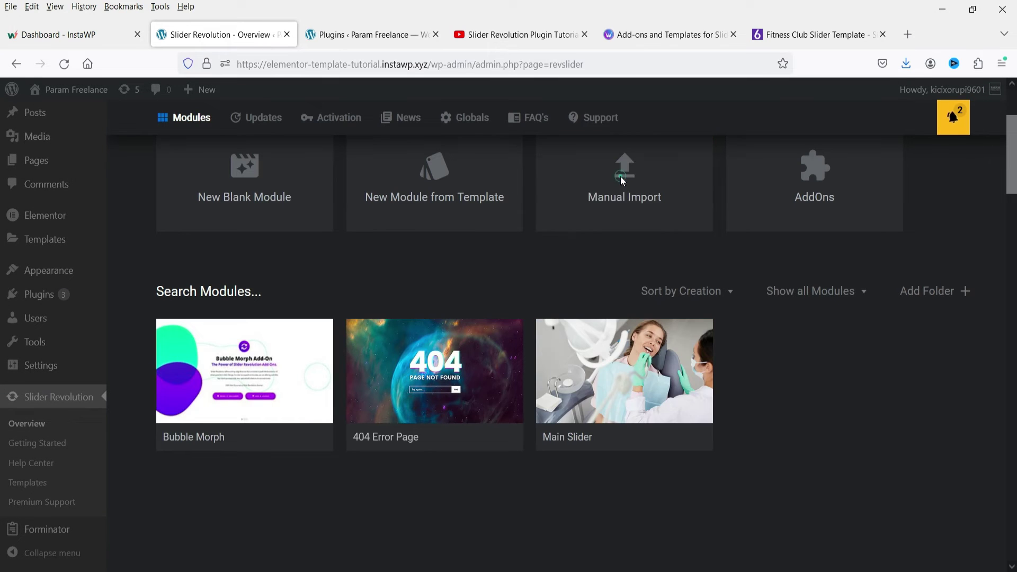
{"action": "left_click", "coordinate": [620, 178]}
{"action": "left_click", "coordinate": [512, 355]}
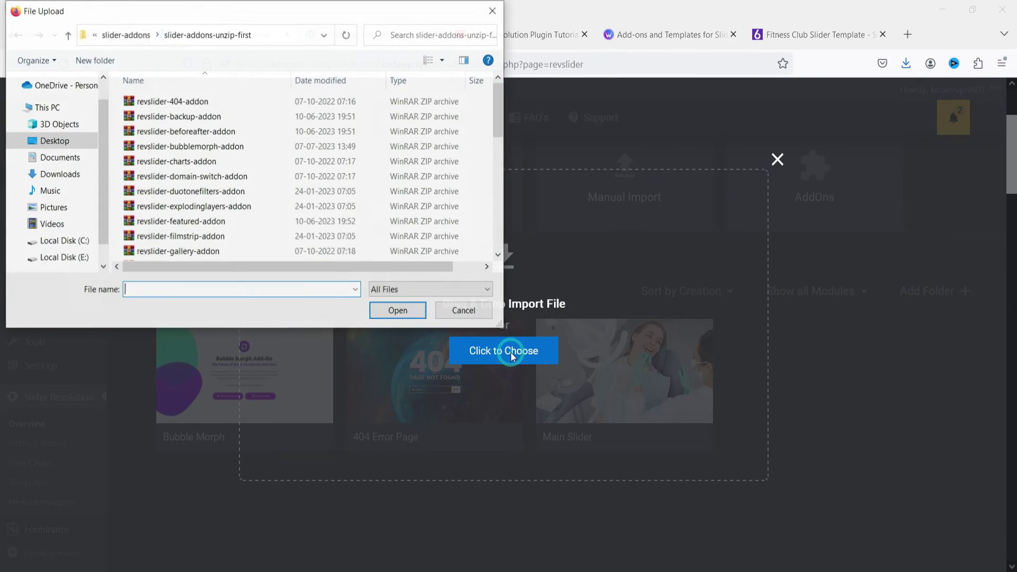
Import the fitness-club archive from the inner sr-templates-new folder, under revslider.unzip.first on the Desktop
{"action": "scroll", "coordinate": [256, 179], "scroll_direction": "down", "scroll_amount": 3}
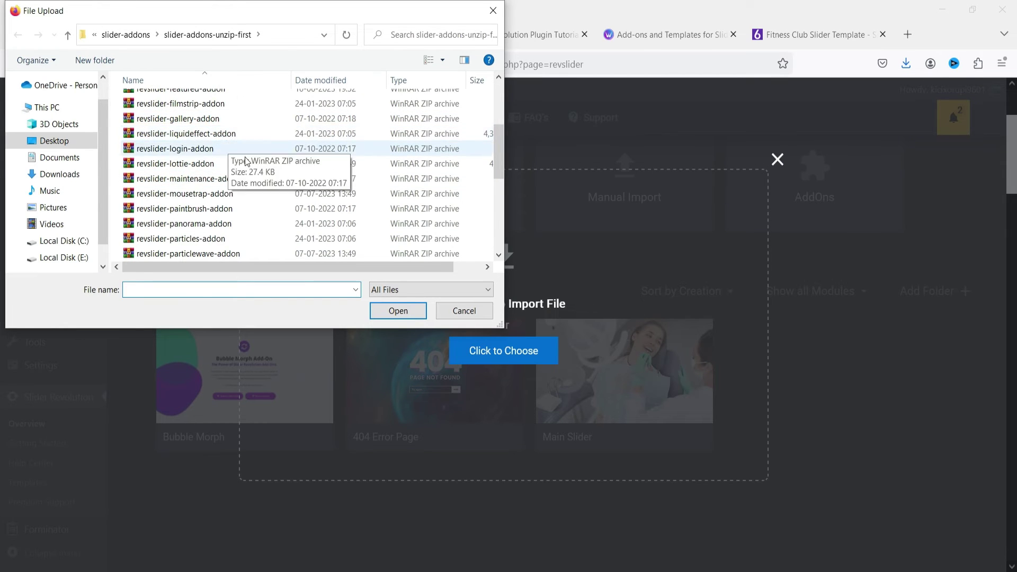
{"action": "scroll", "coordinate": [249, 167], "scroll_direction": "up", "scroll_amount": 5}
{"action": "left_click", "coordinate": [126, 35]}
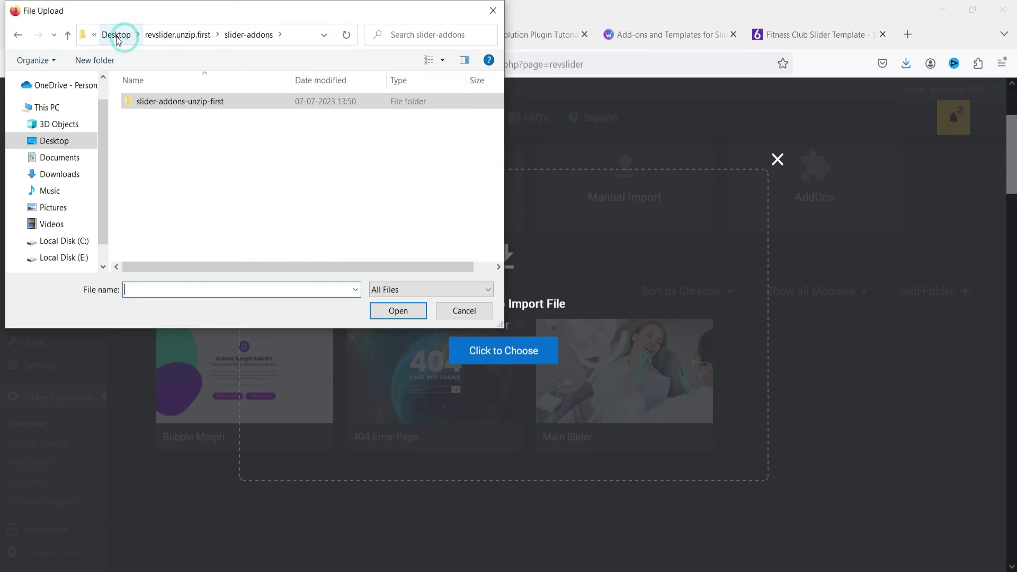
{"action": "left_click", "coordinate": [178, 35]}
{"action": "double_click", "coordinate": [182, 117]}
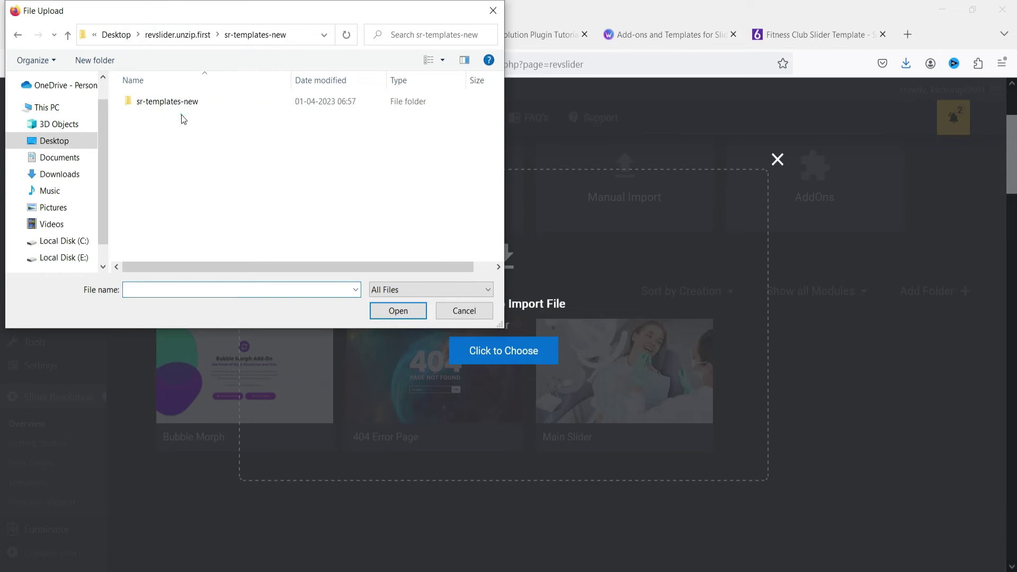
{"action": "double_click", "coordinate": [179, 106]}
{"action": "scroll", "coordinate": [225, 183], "scroll_direction": "down", "scroll_amount": 20}
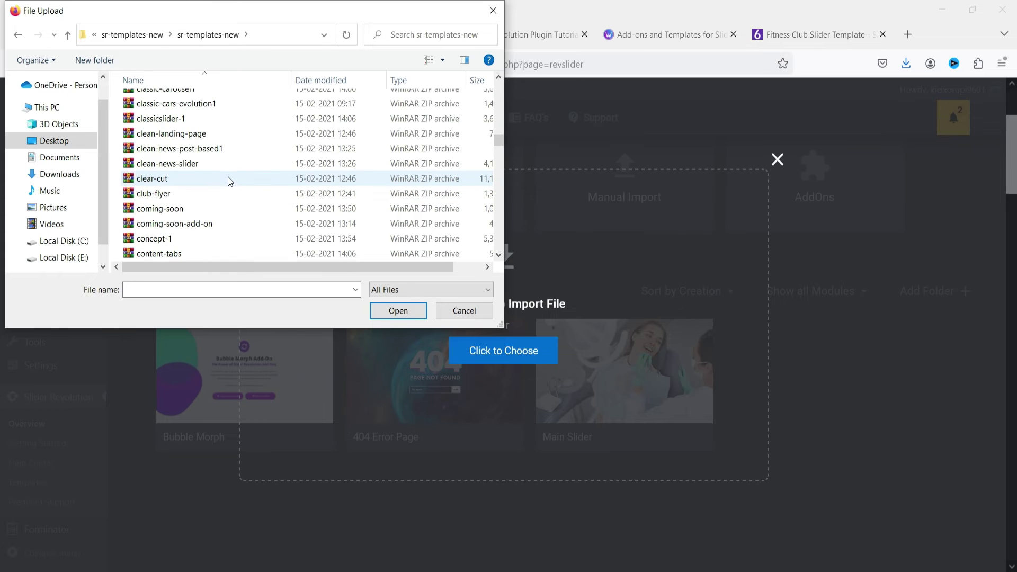
{"action": "scroll", "coordinate": [228, 178], "scroll_direction": "down", "scroll_amount": 10}
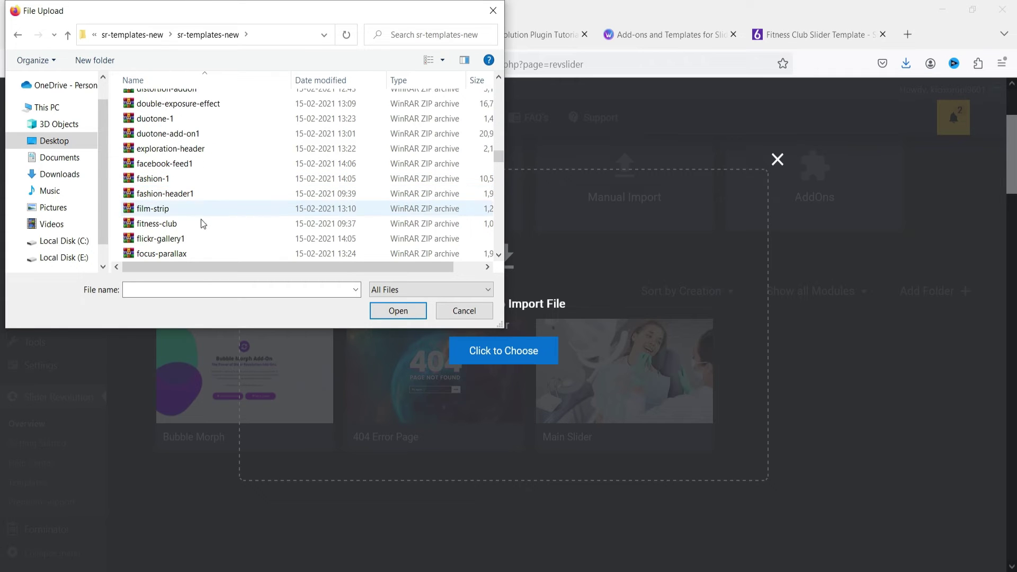
{"action": "double_click", "coordinate": [155, 224]}
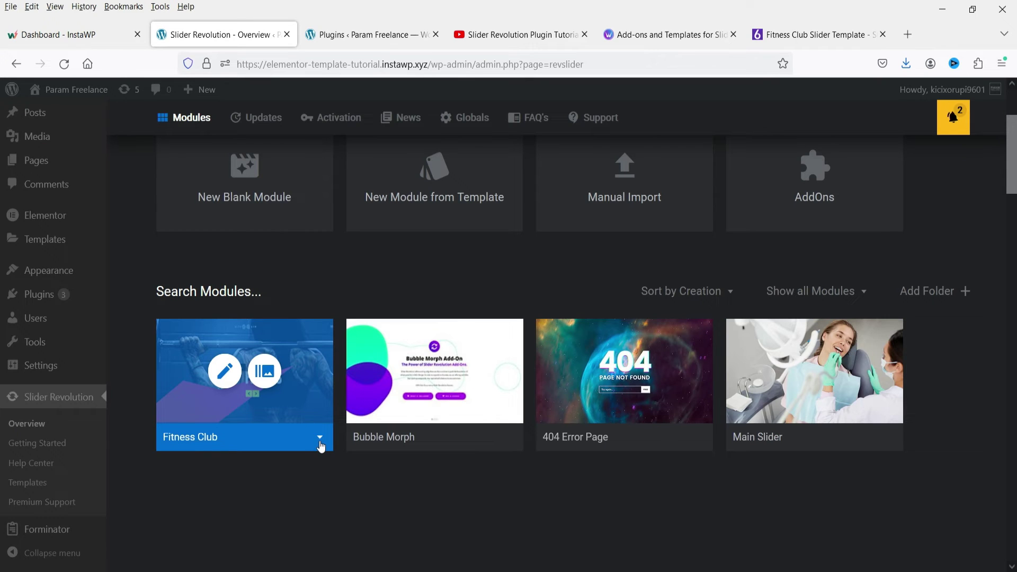
Preview the imported Fitness Club module, advance through its Yoga, Crossfit and Boxing slides, and close the preview
{"action": "left_click", "coordinate": [320, 438]}
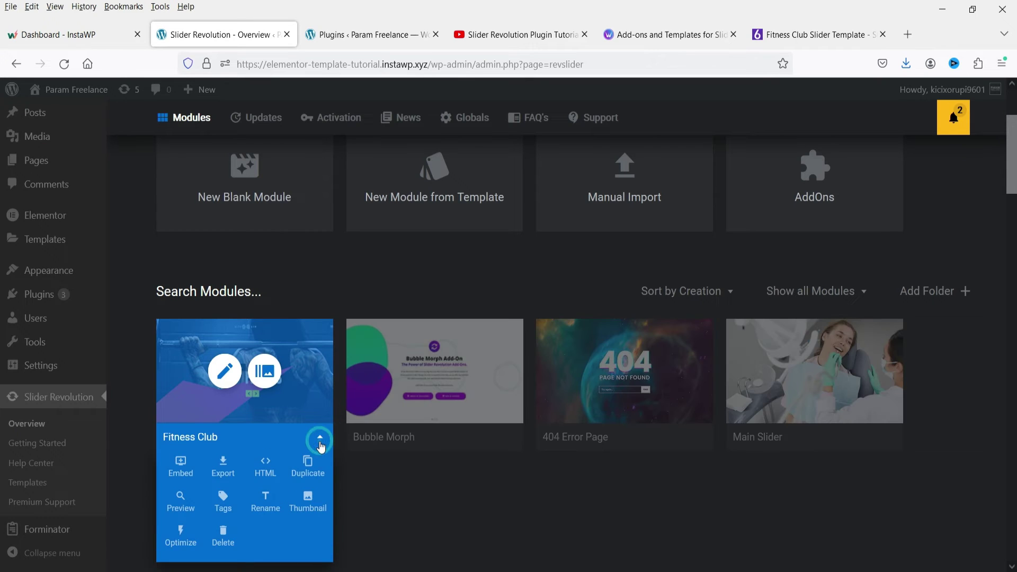
{"action": "left_click", "coordinate": [181, 500]}
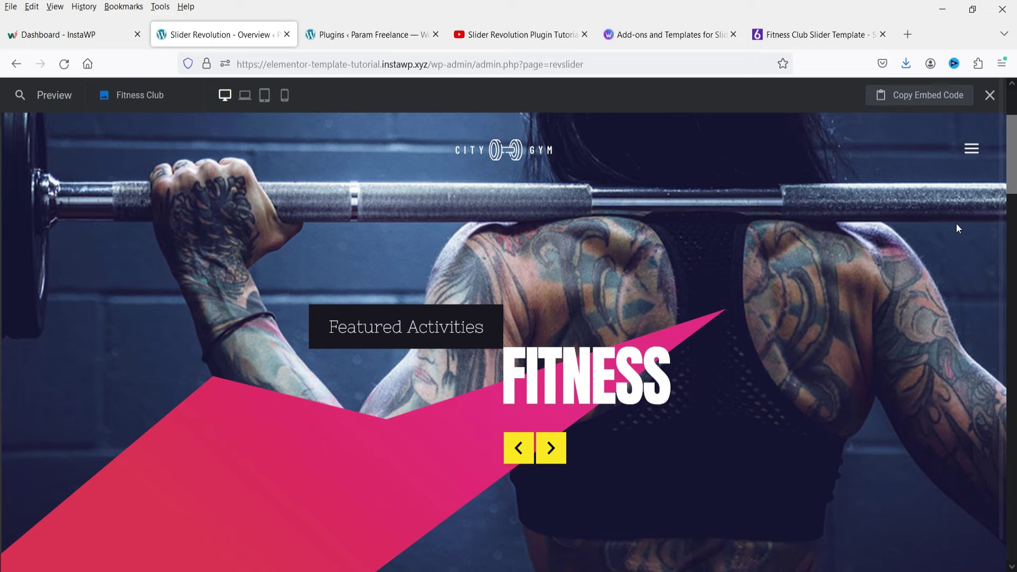
{"action": "left_click", "coordinate": [550, 453]}
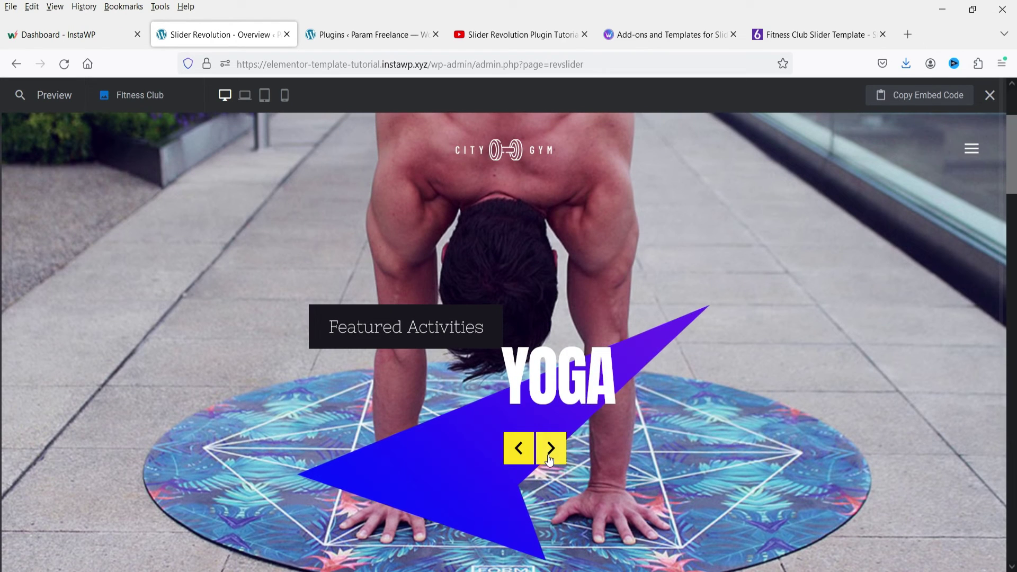
{"action": "left_click", "coordinate": [550, 458]}
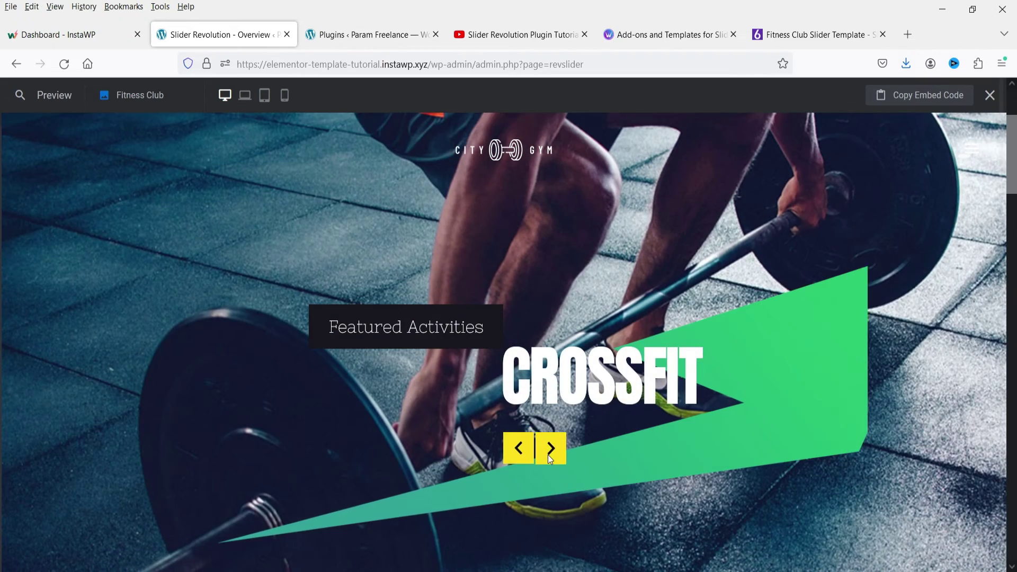
{"action": "left_click", "coordinate": [549, 453]}
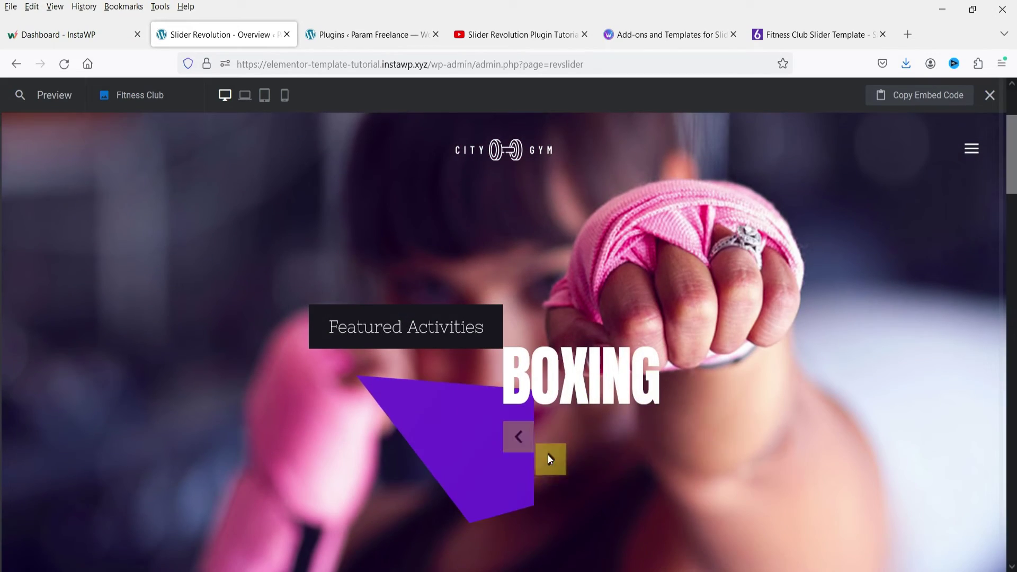
{"action": "left_click", "coordinate": [990, 95]}
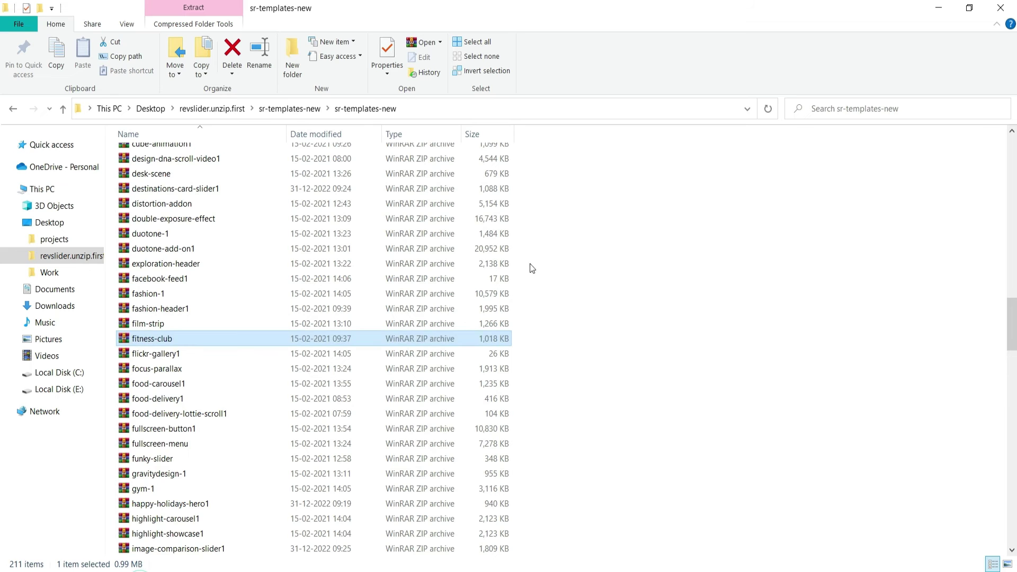
Locate the music-band archive in the templates folder, and open the Music Band Website demo by searching "music" on the Slider Revolution site
{"action": "scroll", "coordinate": [638, 290], "scroll_direction": "down", "scroll_amount": 15}
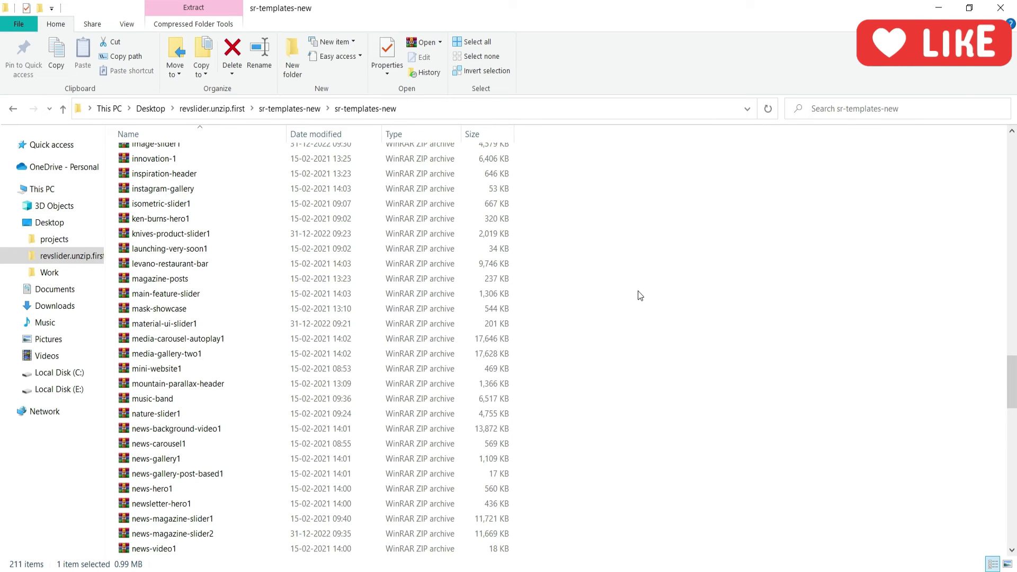
{"action": "left_click", "coordinate": [154, 399]}
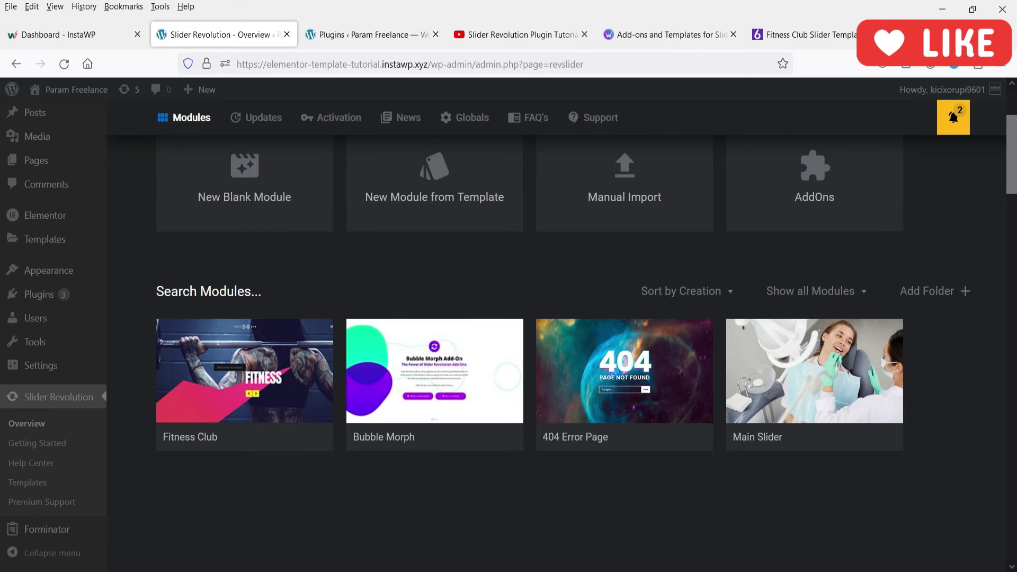
{"action": "left_click", "coordinate": [821, 33]}
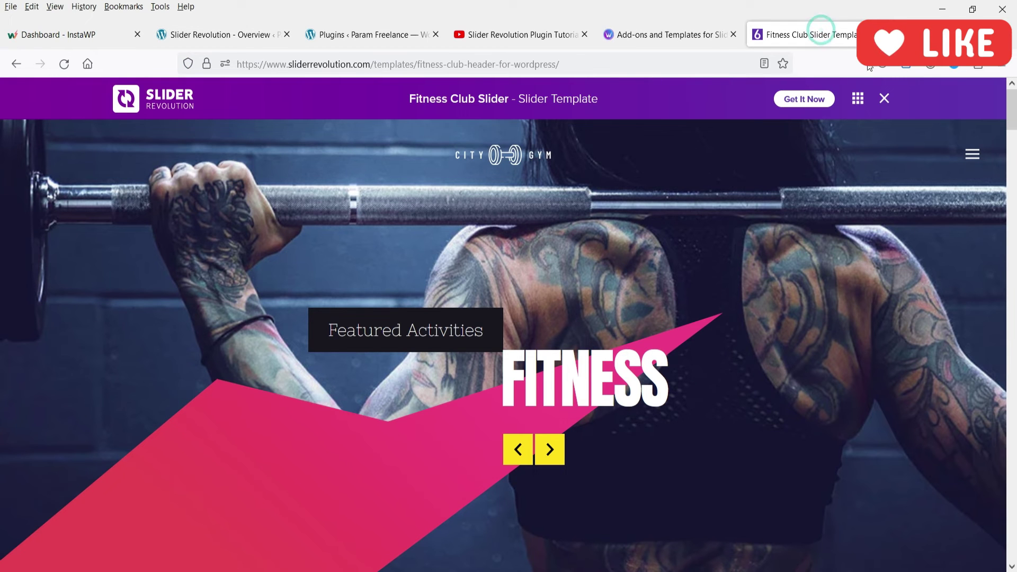
{"action": "key", "text": "alt+Left"}
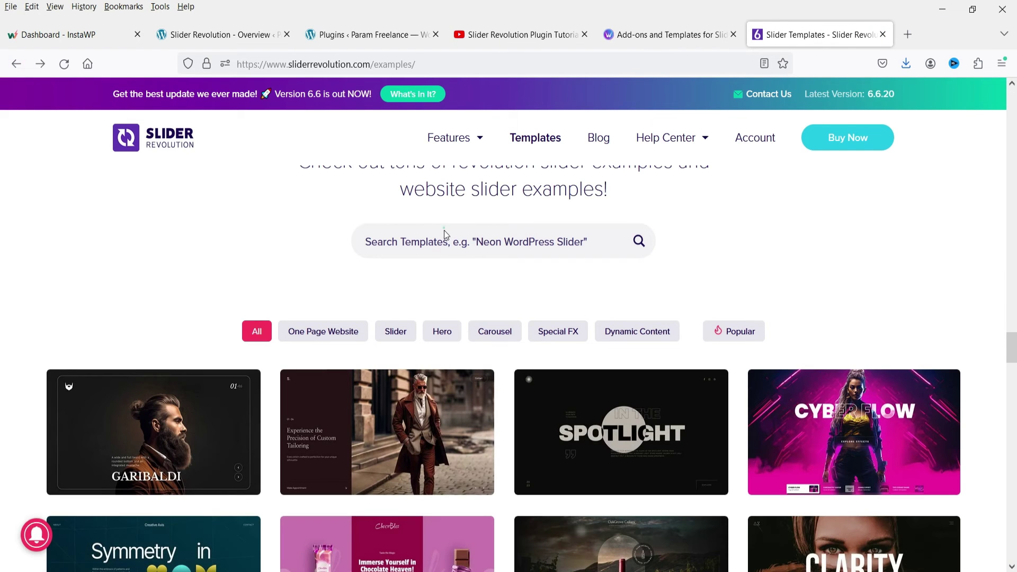
{"action": "left_click", "coordinate": [444, 238]}
{"action": "type", "text": "music"}
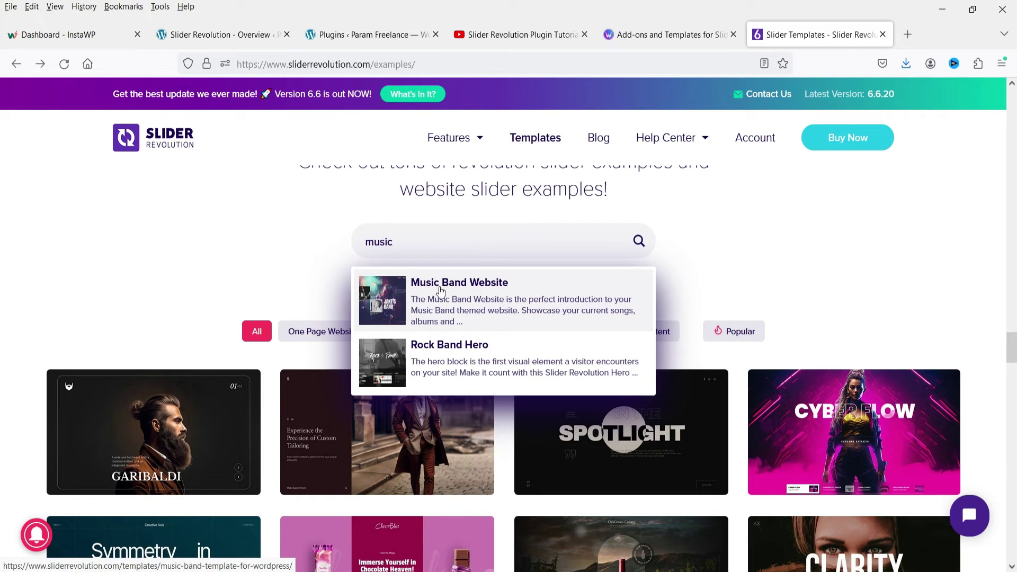
{"action": "left_click", "coordinate": [458, 289]}
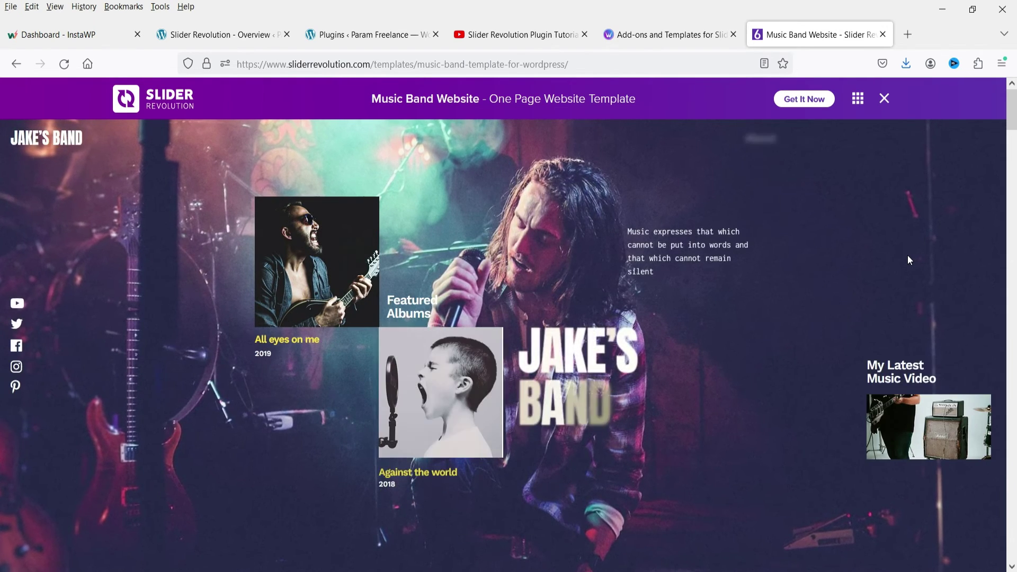
Search the WordPress module templates for "music" and check the Music Band template's add-on requirements
{"action": "left_click", "coordinate": [219, 30]}
{"action": "scroll", "coordinate": [631, 260], "scroll_direction": "up", "scroll_amount": 3}
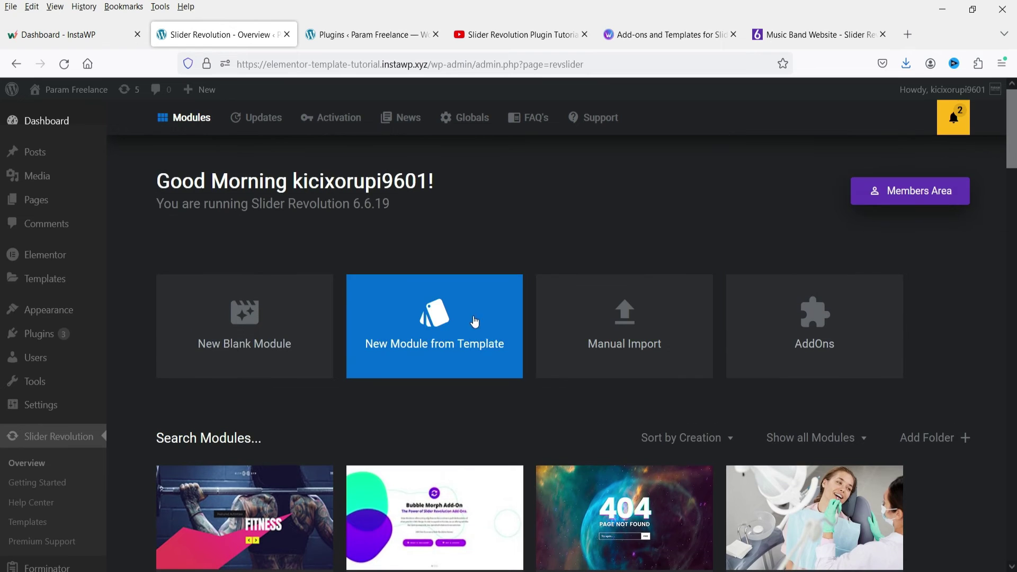
{"action": "left_click", "coordinate": [473, 316]}
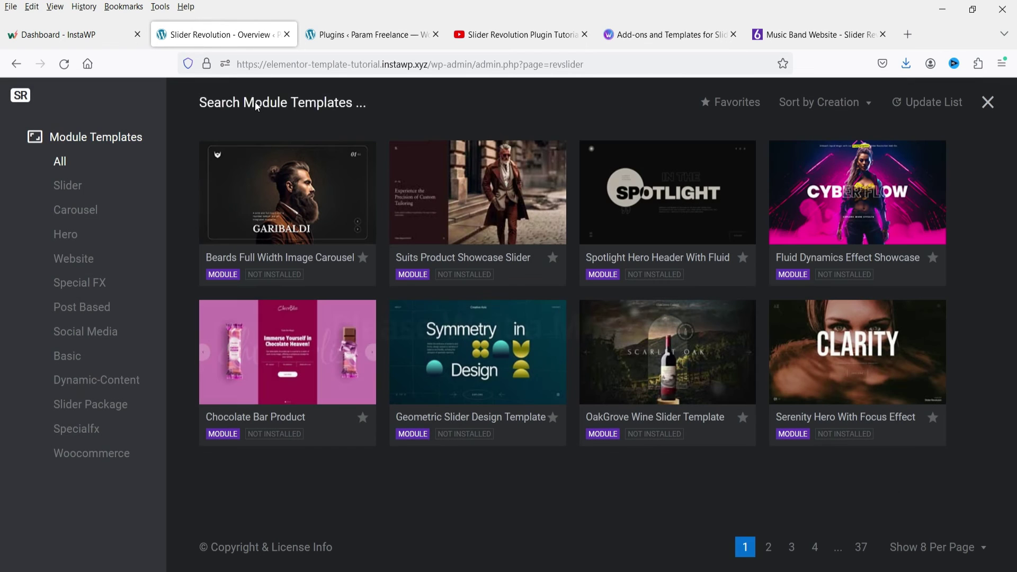
{"action": "type", "text": "mus"}
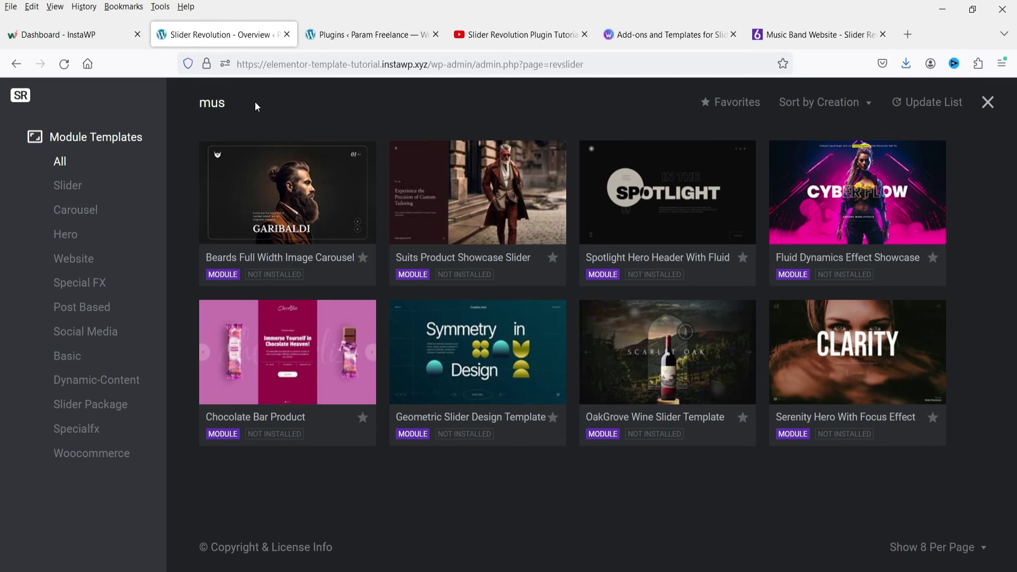
{"action": "type", "text": "ic"}
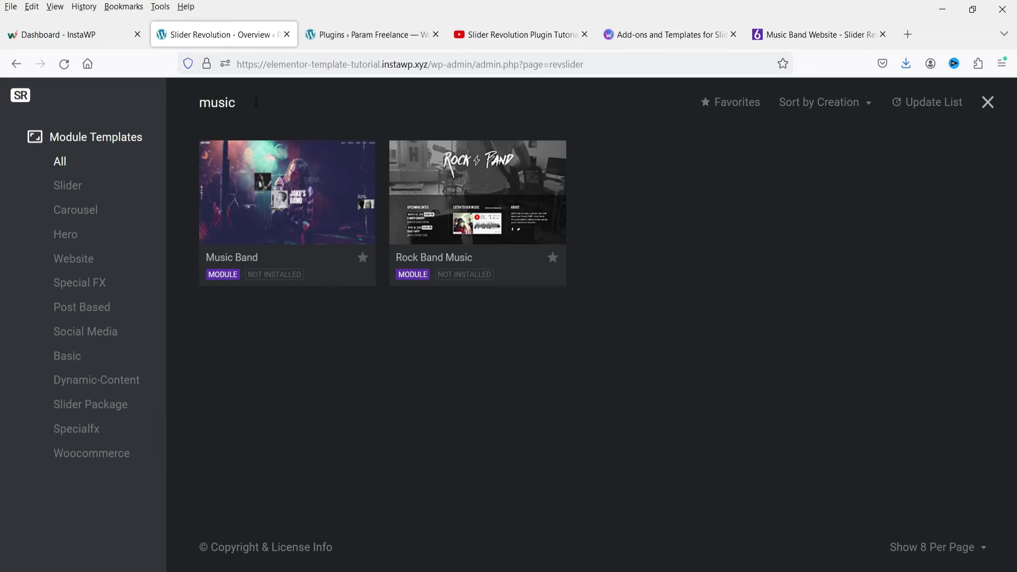
{"action": "left_click", "coordinate": [318, 197]}
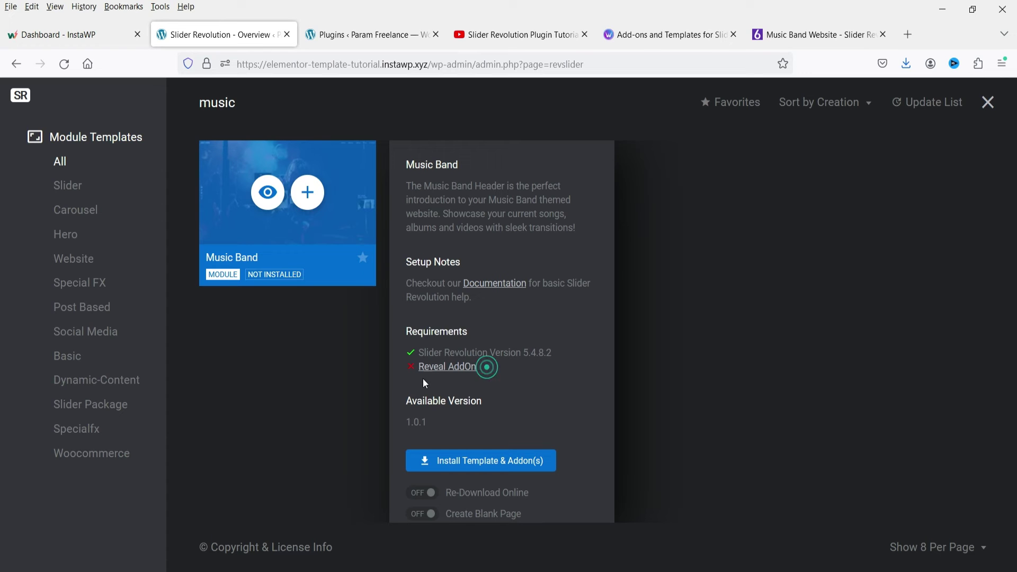
{"action": "left_click", "coordinate": [877, 284]}
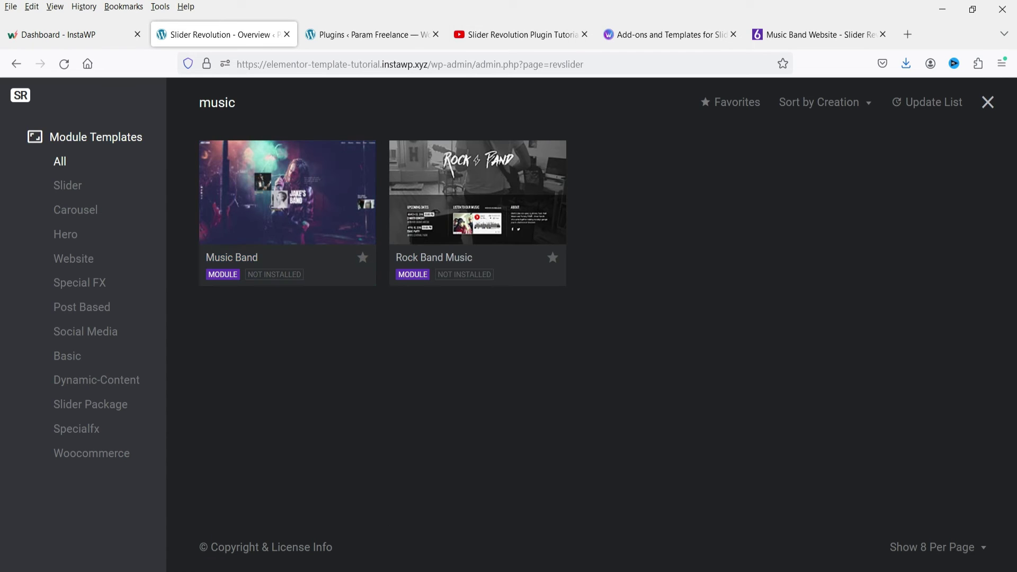
Switch to File Explorer and locate the revslider-revealer-addon archive in slider-addons-unzip-first, under slider-addons in revslider.unzip.first
{"action": "key", "text": "alt+Tab"}
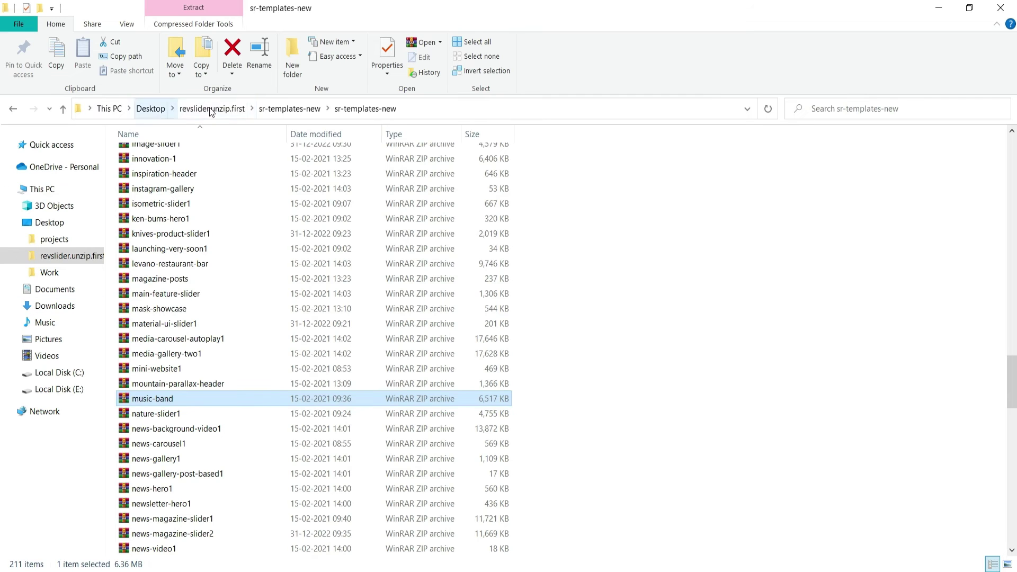
{"action": "left_click", "coordinate": [204, 111]}
{"action": "double_click", "coordinate": [176, 155]}
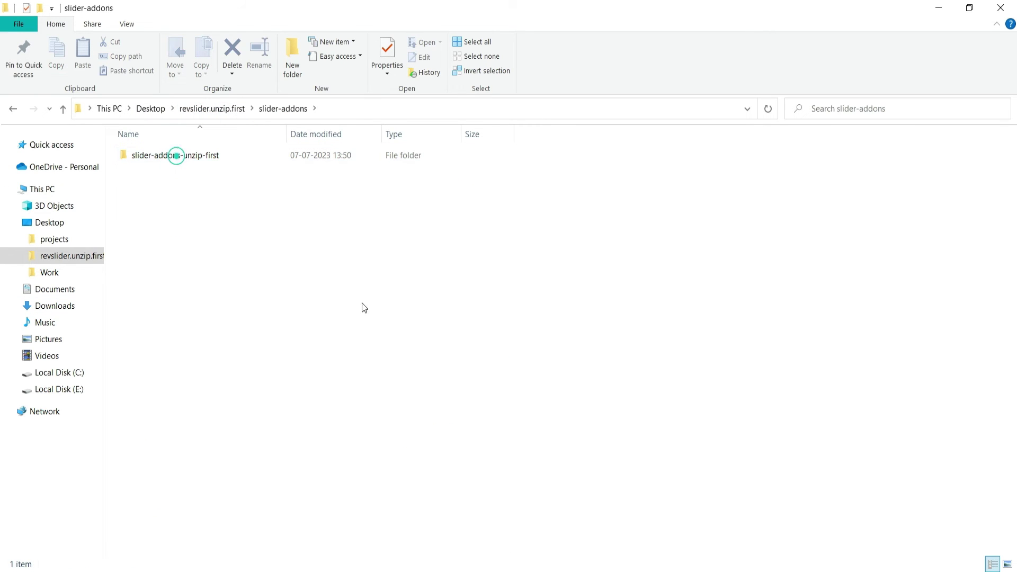
{"action": "double_click", "coordinate": [173, 159]}
{"action": "scroll", "coordinate": [234, 314], "scroll_direction": "down", "scroll_amount": 3}
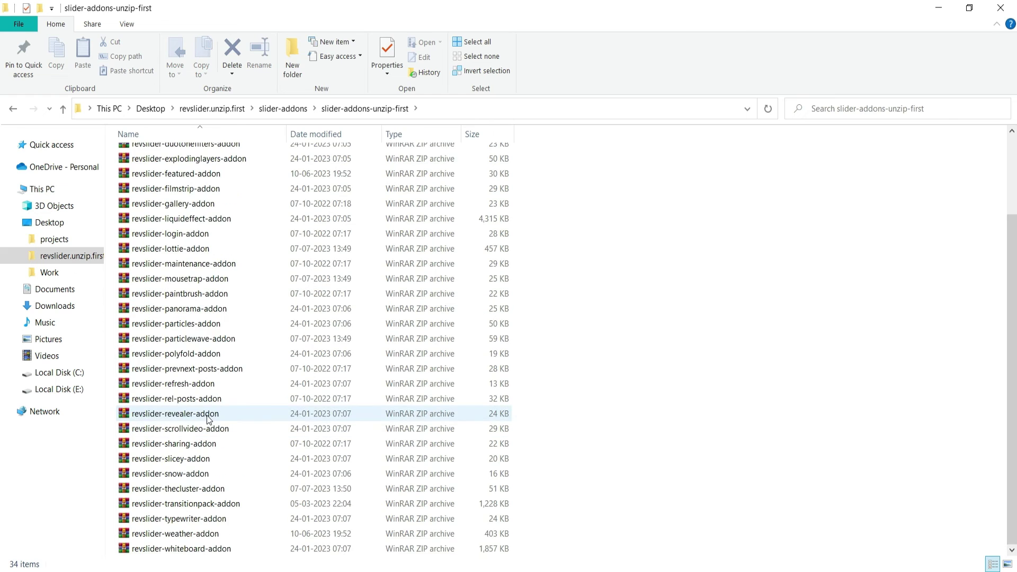
{"action": "left_click", "coordinate": [206, 414]}
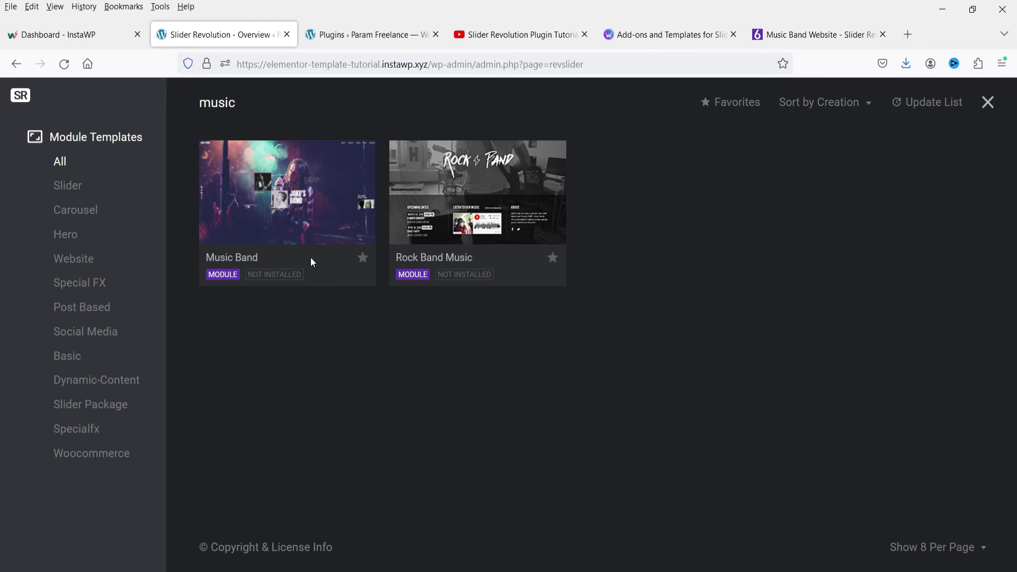
Close the WordPress template library and manually import the music-band archive from the inner sr-templates-new folder
{"action": "mouse_move", "coordinate": [313, 263]}
{"action": "left_click", "coordinate": [988, 102]}
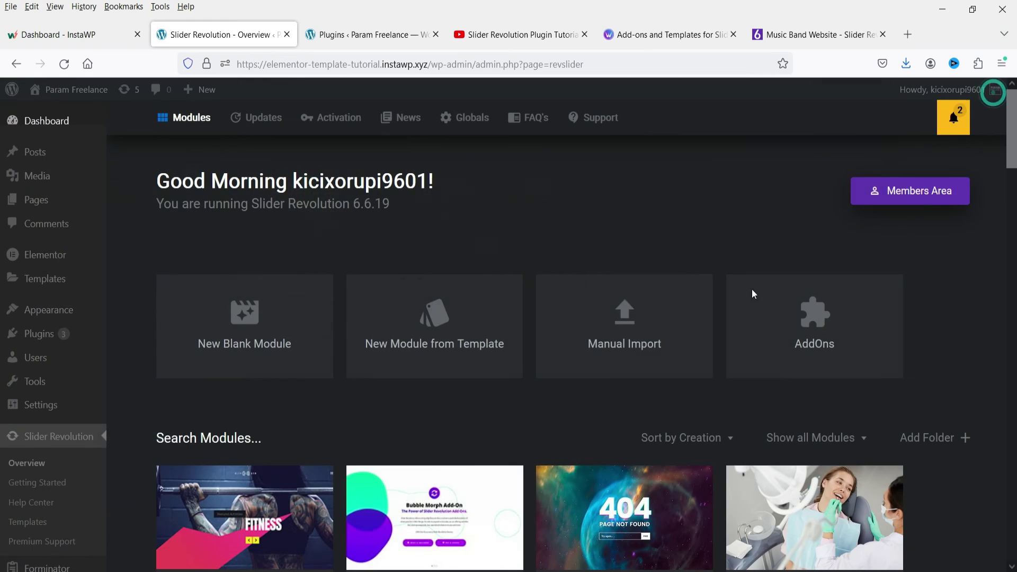
{"action": "left_click", "coordinate": [631, 331]}
{"action": "left_click", "coordinate": [536, 352]}
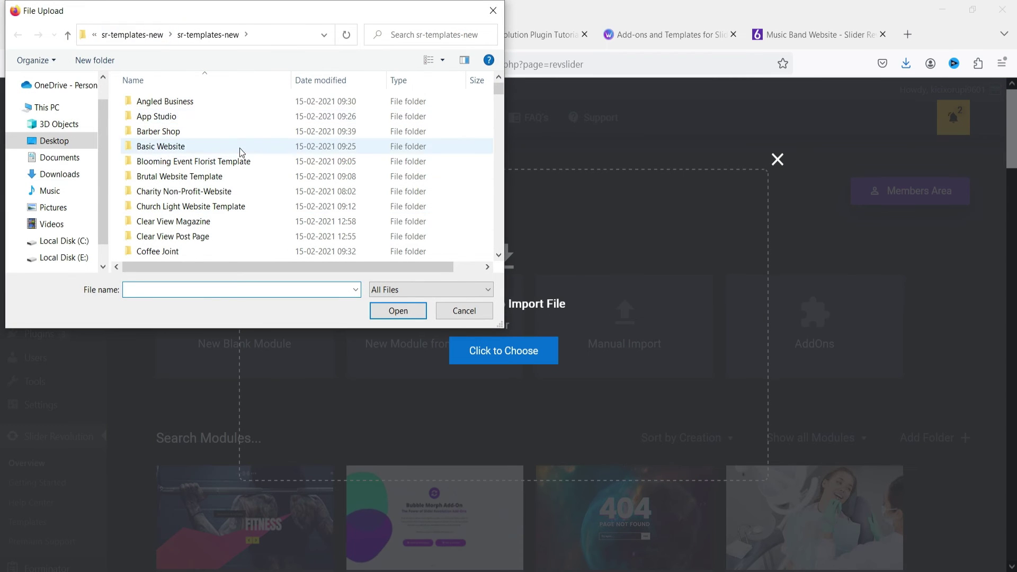
{"action": "scroll", "coordinate": [256, 180], "scroll_direction": "down", "scroll_amount": 10}
{"action": "scroll", "coordinate": [260, 186], "scroll_direction": "down", "scroll_amount": 15}
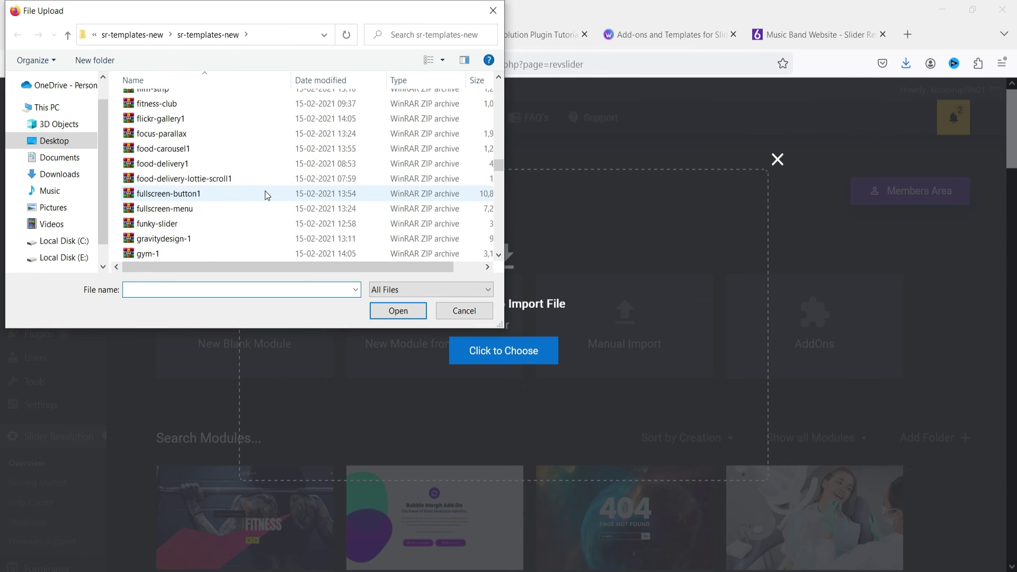
{"action": "scroll", "coordinate": [264, 186], "scroll_direction": "down", "scroll_amount": 8}
{"action": "left_click", "coordinate": [187, 163]}
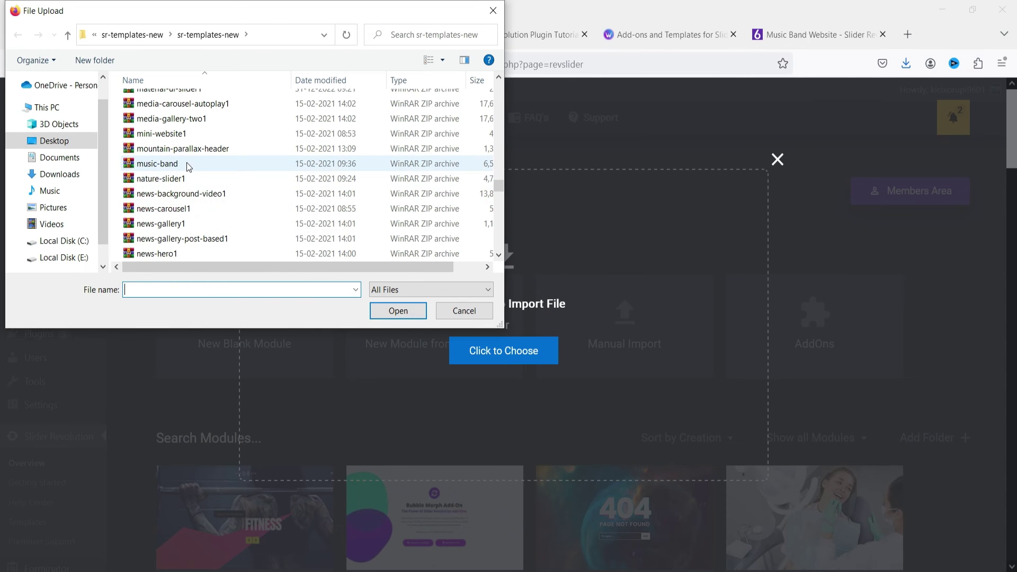
{"action": "double_click", "coordinate": [187, 162]}
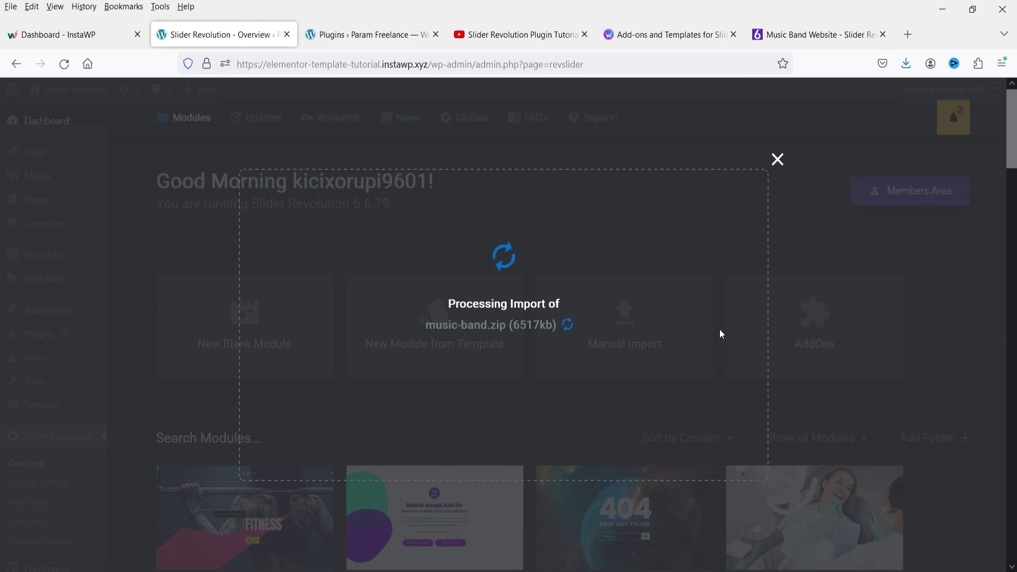
Preview the imported Music Band module, scroll through its sections including About, and close the preview
{"action": "scroll", "coordinate": [356, 395], "scroll_direction": "down", "scroll_amount": 4}
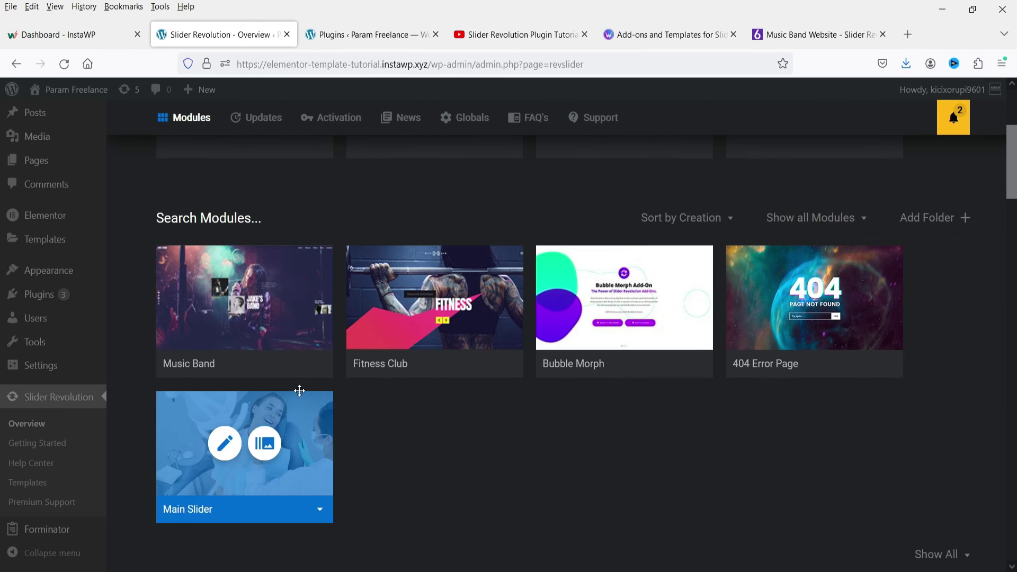
{"action": "left_click", "coordinate": [320, 363]}
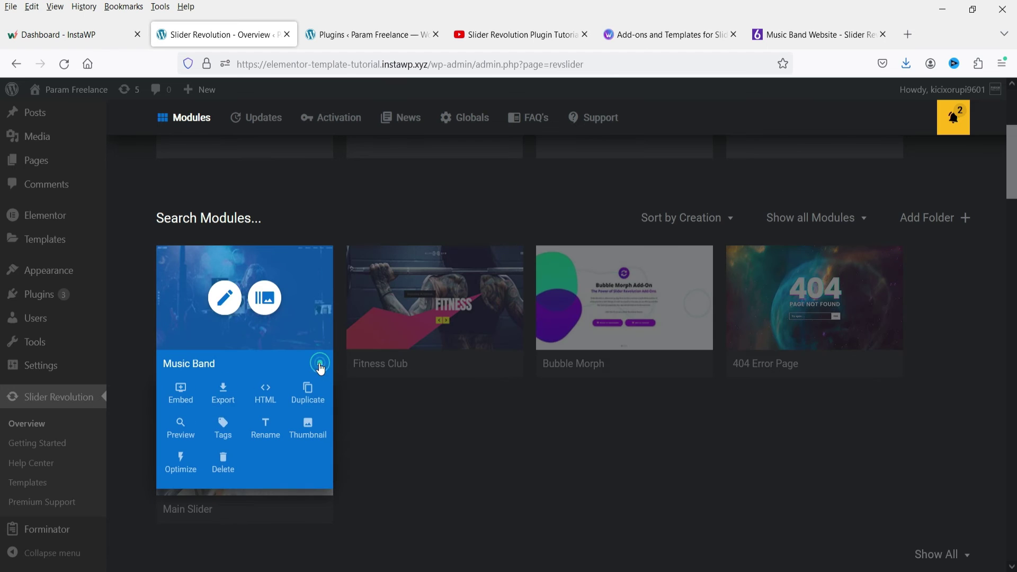
{"action": "left_click", "coordinate": [178, 430]}
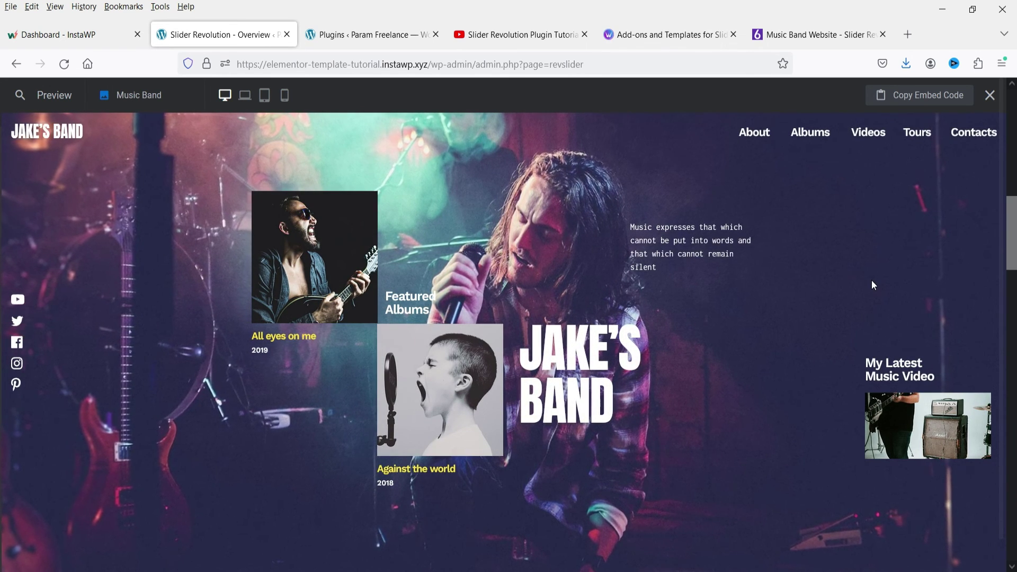
{"action": "scroll", "coordinate": [654, 331], "scroll_direction": "down", "scroll_amount": 5}
{"action": "scroll", "coordinate": [653, 334], "scroll_direction": "up", "scroll_amount": 5}
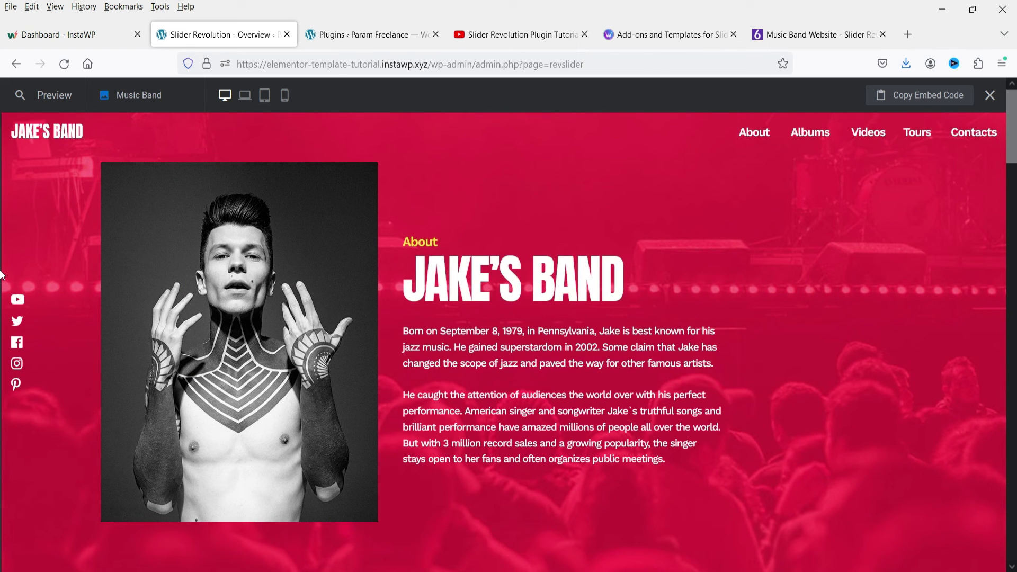
{"action": "left_click", "coordinate": [990, 96]}
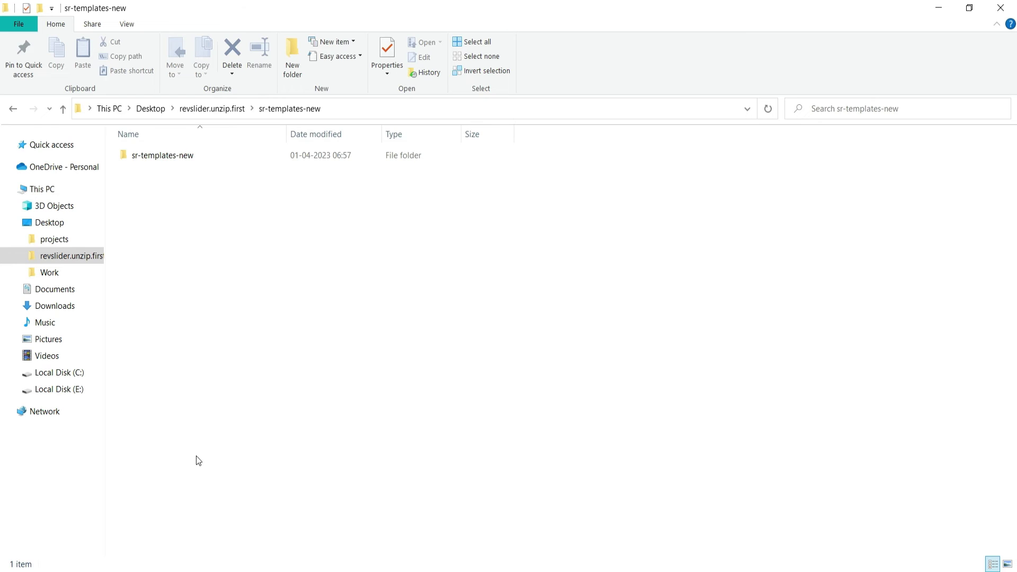
Browse the template folders and archives inside the inner sr-templates-new folder in File Explorer
{"action": "double_click", "coordinate": [164, 154]}
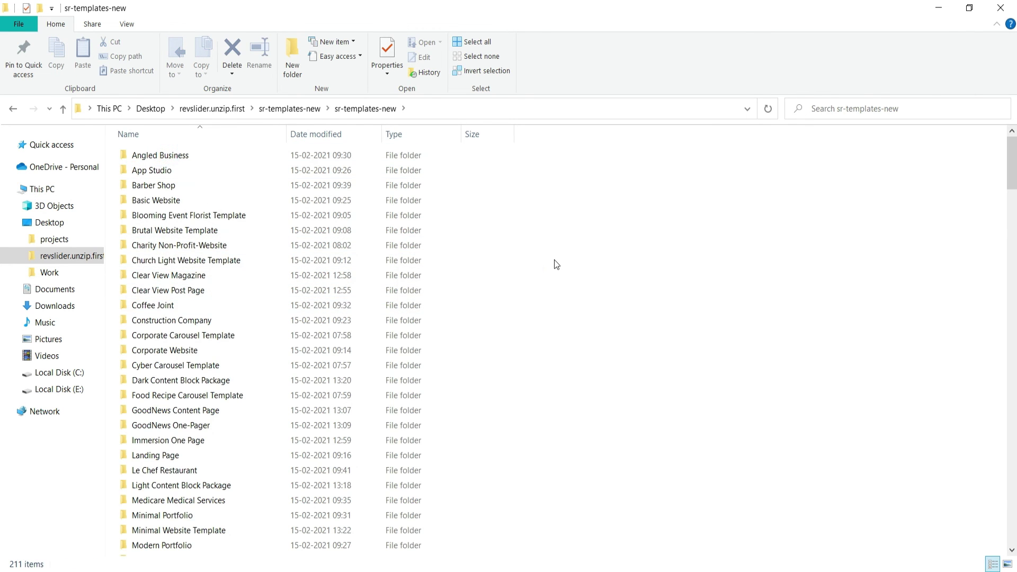
{"action": "scroll", "coordinate": [555, 264], "scroll_direction": "down", "scroll_amount": 3}
{"action": "scroll", "coordinate": [555, 271], "scroll_direction": "down", "scroll_amount": 14}
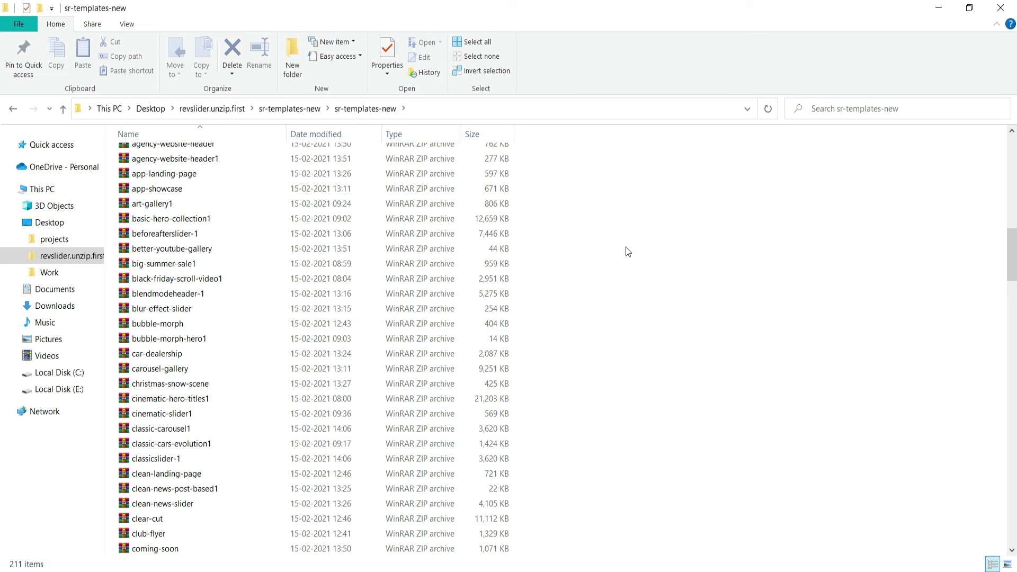
View the WorldPressIT download page for the Slider Revolution add-ons and templates, and return to the WordPress Slider Revolution overview
{"action": "key", "text": "alt+Tab"}
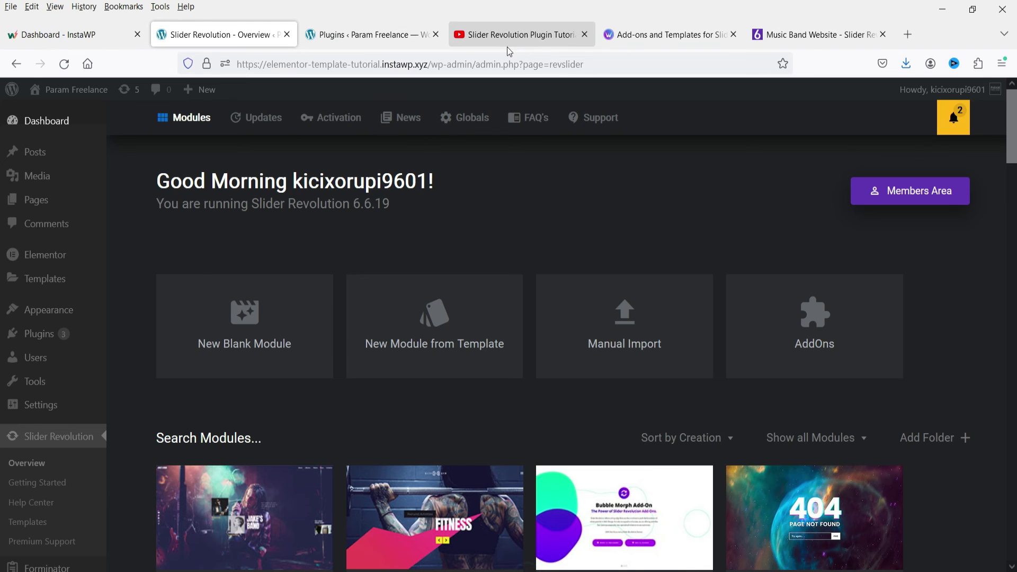
{"action": "left_click", "coordinate": [646, 38]}
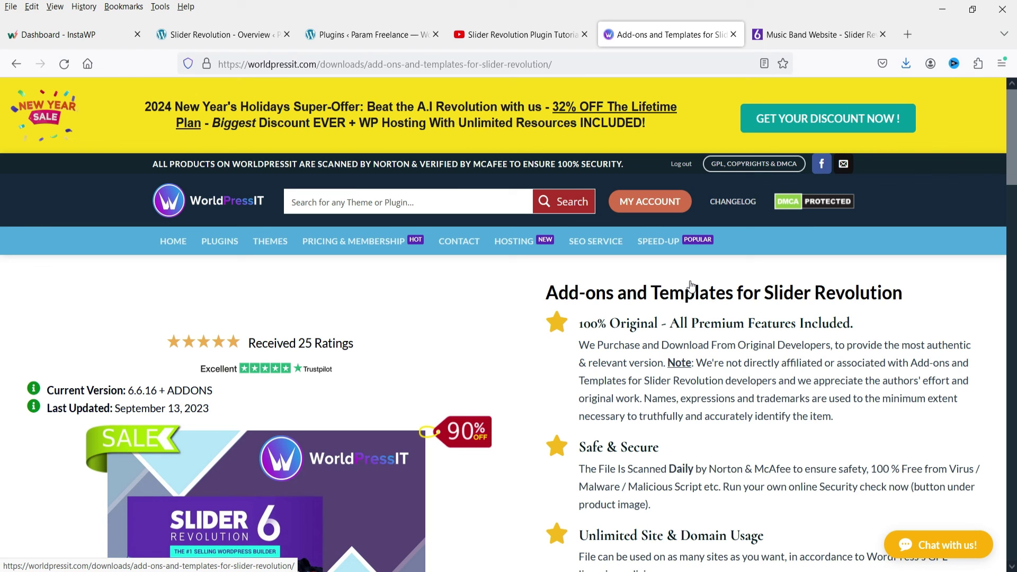
{"action": "key", "text": "ctrl+2"}
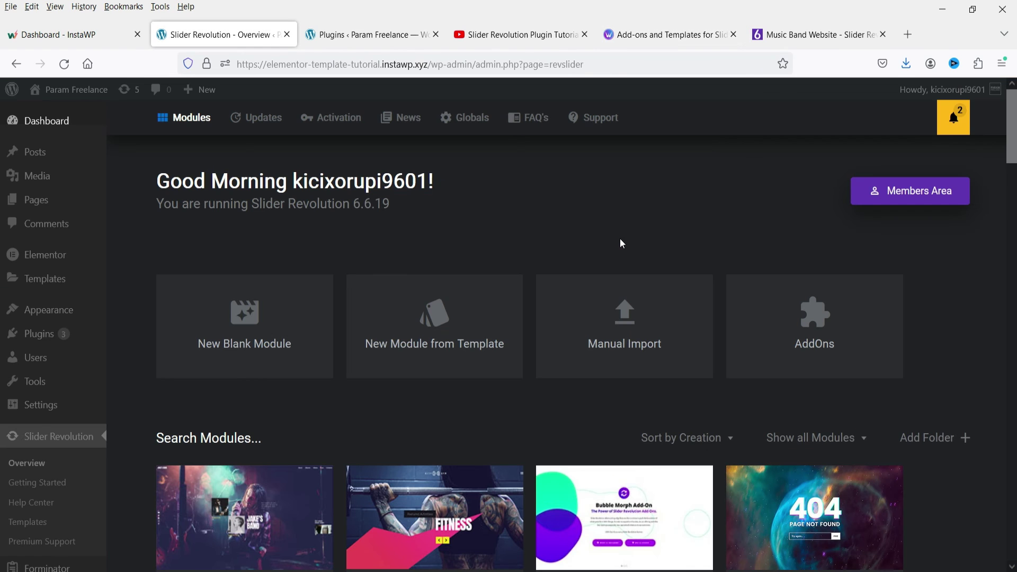